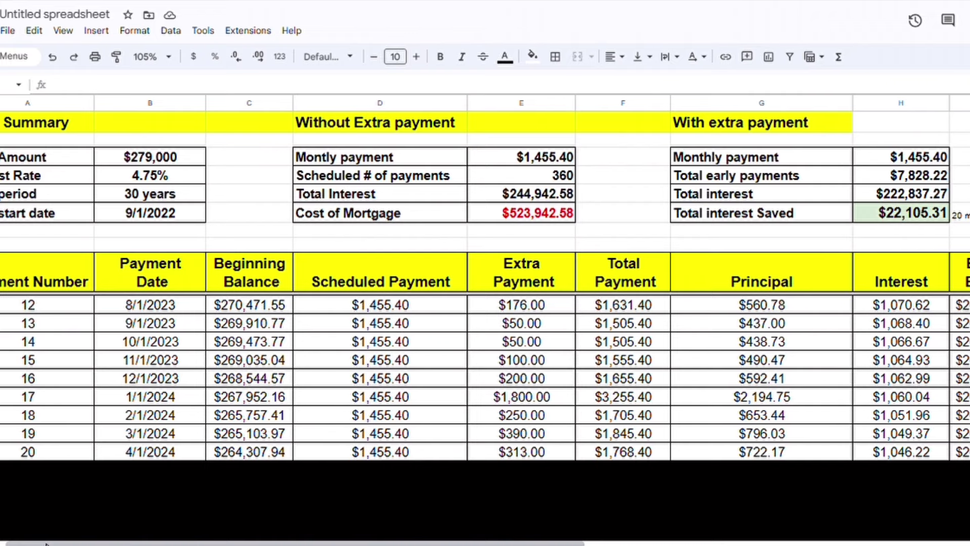
Review the loan summary and the Without Extra payment figures on the mortgage payment sheet.
{"action": "left_click_drag", "start_coordinate": [45, 543], "coordinate": [32, 544]}
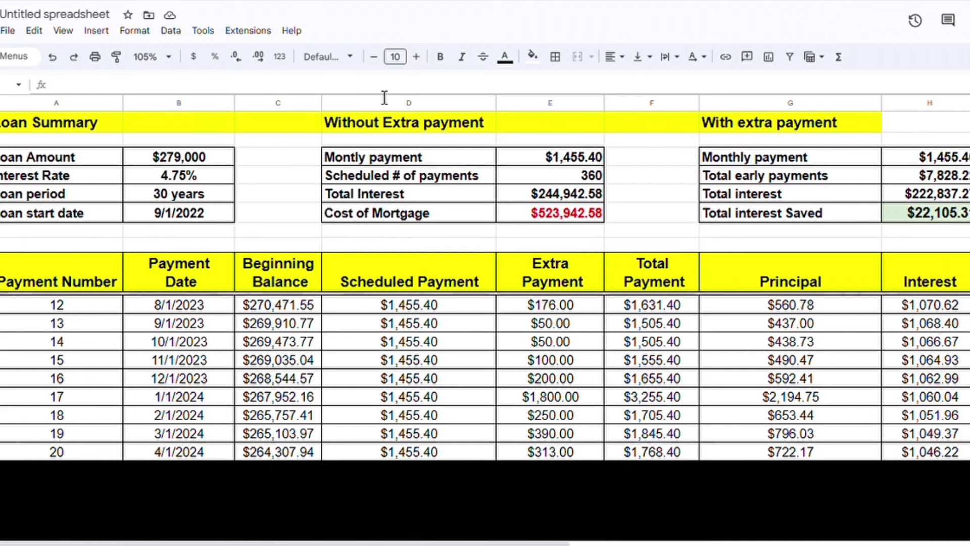
{"action": "left_click", "coordinate": [444, 128]}
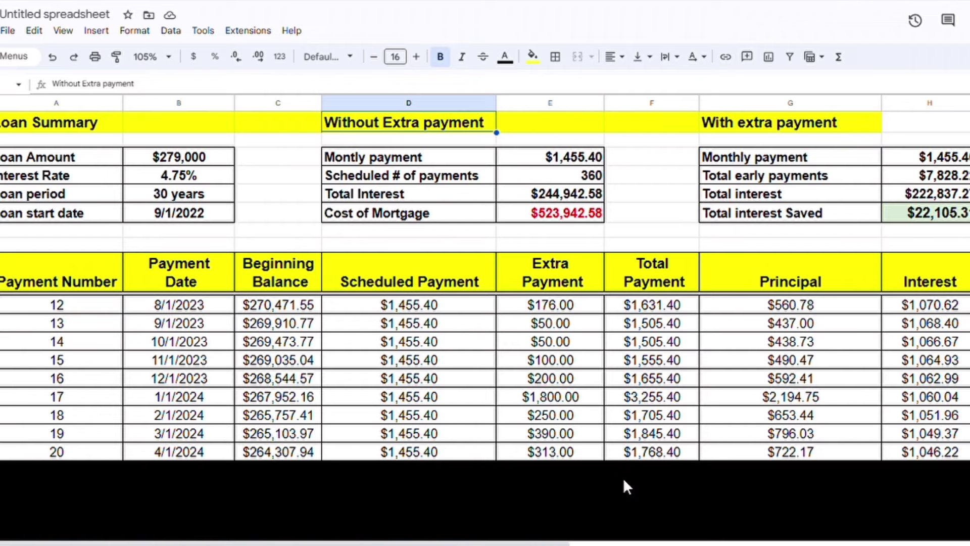
{"action": "left_click_drag", "start_coordinate": [153, 543], "coordinate": [208, 542]}
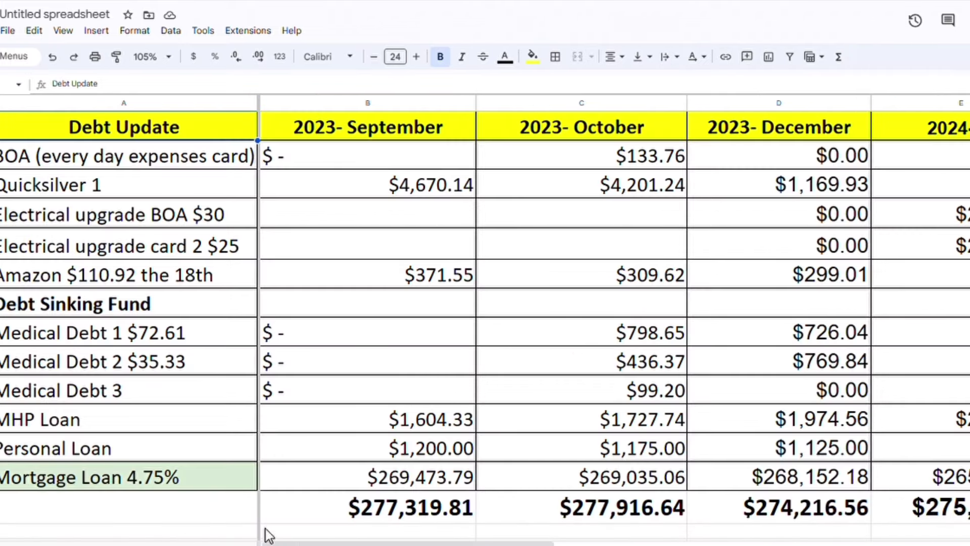
Enter 1922.23 as the 2024 March/April balance for Electrical upgrade BOA on the Debt Update sheet.
{"action": "left_click_drag", "start_coordinate": [305, 542], "coordinate": [626, 541]}
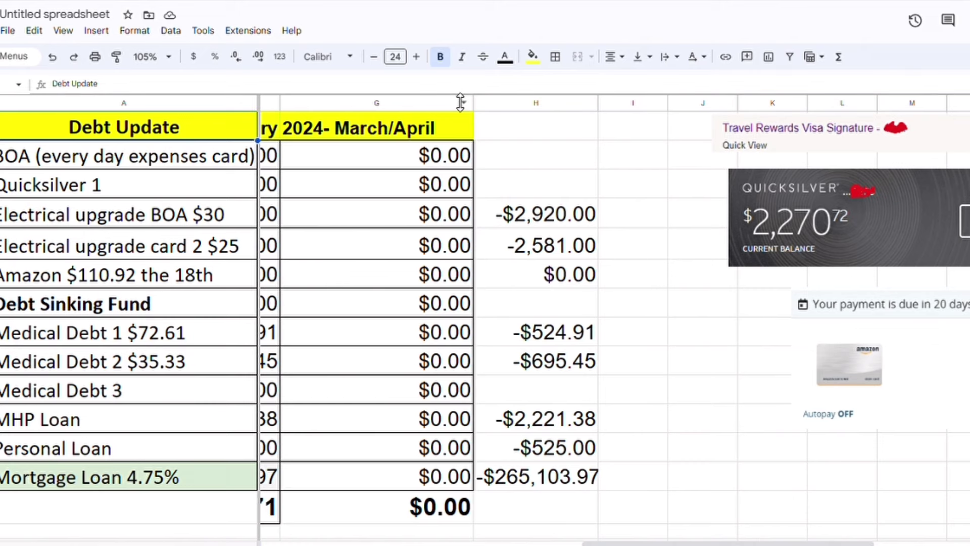
{"action": "left_click_drag", "start_coordinate": [764, 542], "coordinate": [674, 543]}
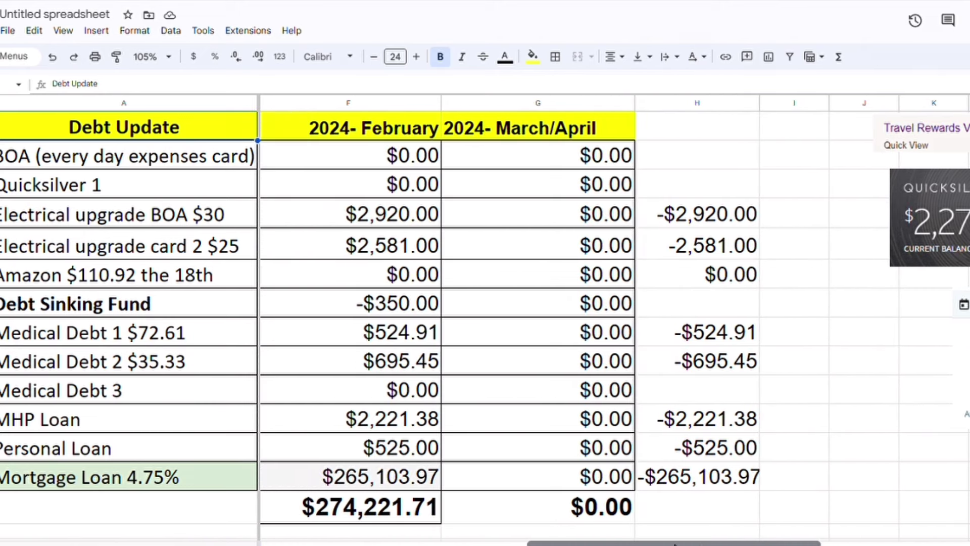
{"action": "left_click", "coordinate": [598, 161]}
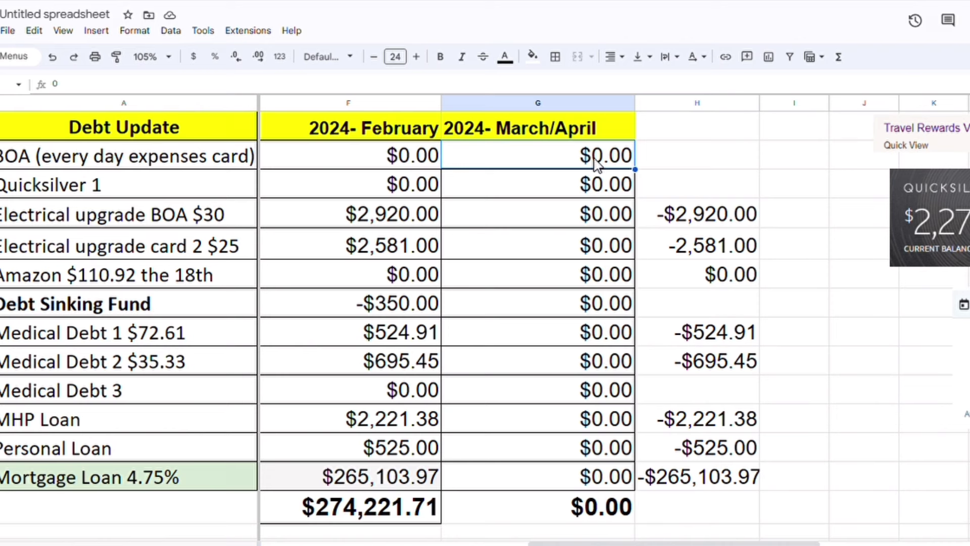
{"action": "left_click", "coordinate": [606, 191]}
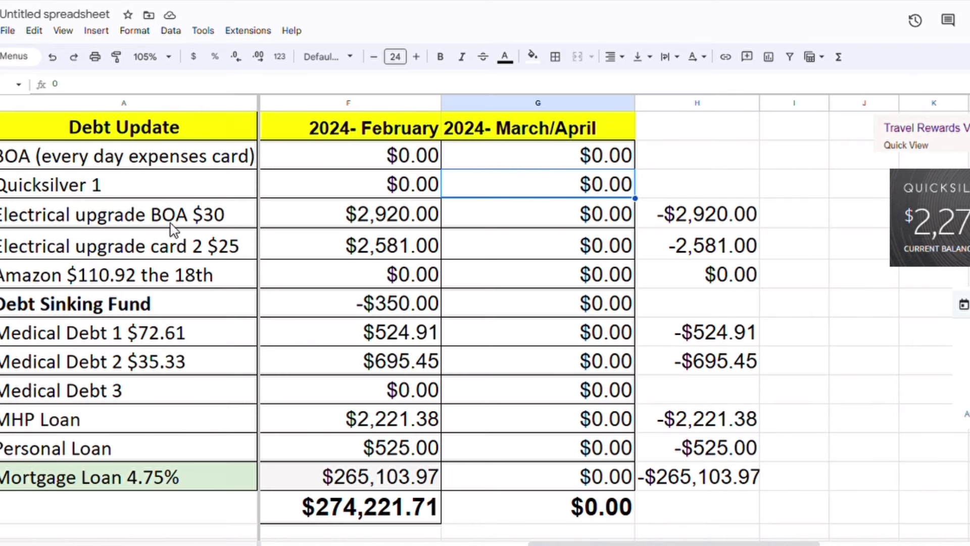
{"action": "left_click", "coordinate": [595, 221]}
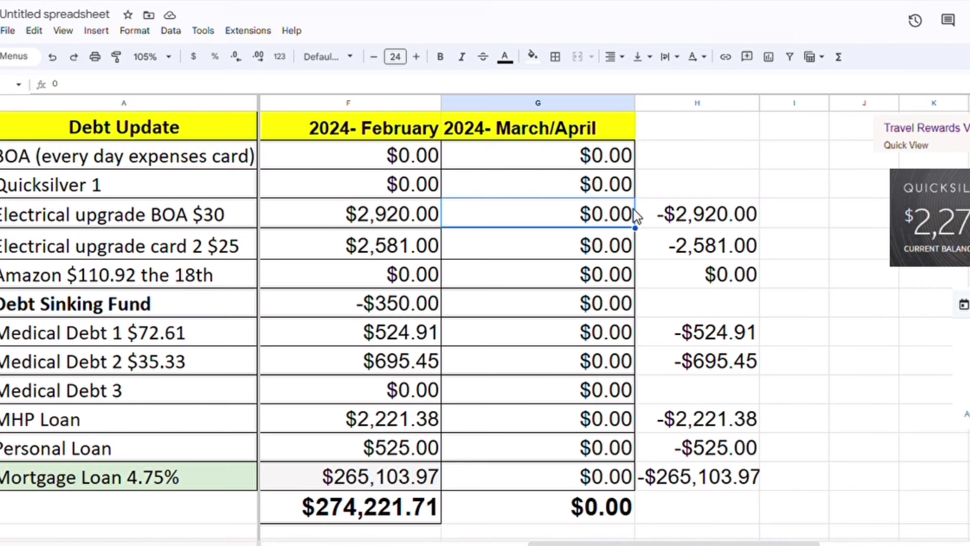
{"action": "type", "text": "1,922"}
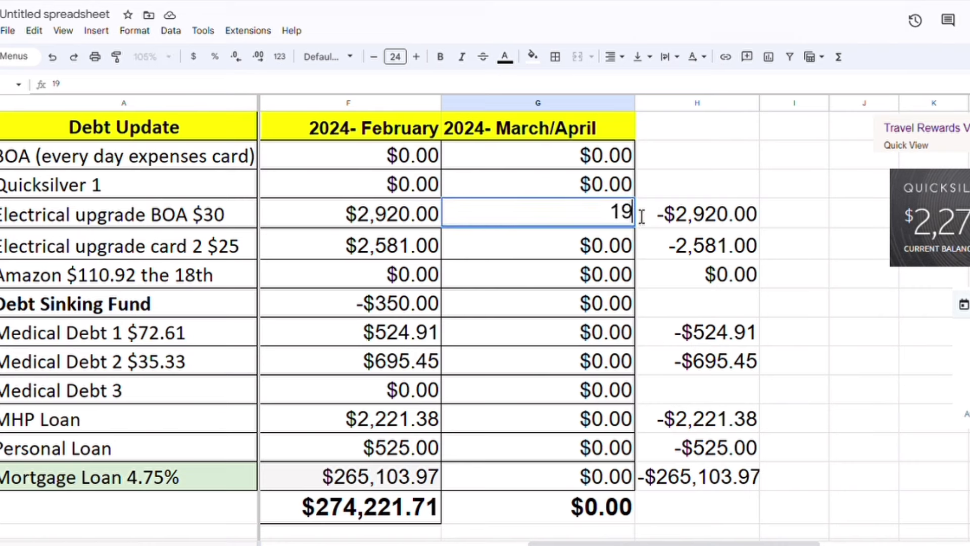
{"action": "type", "text": ".23"}
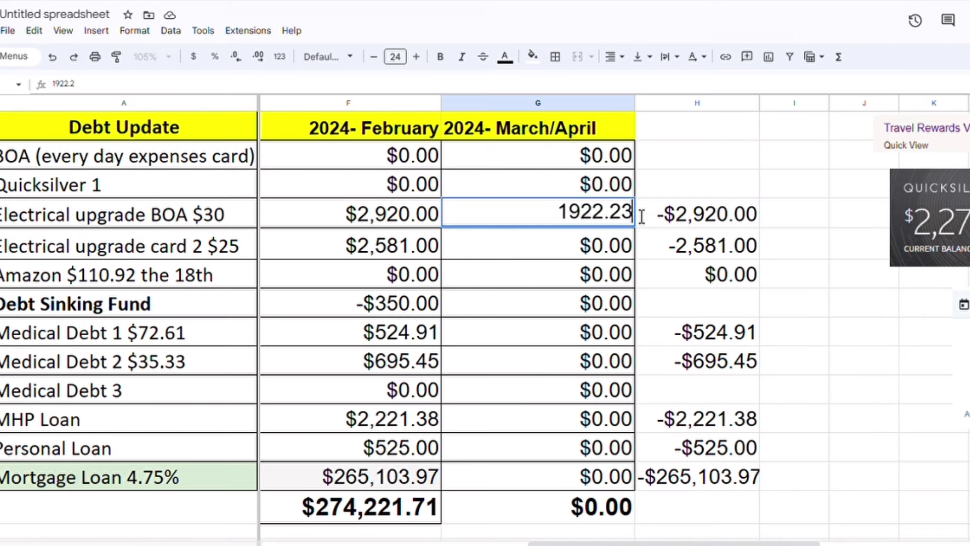
{"action": "key", "text": "Return"}
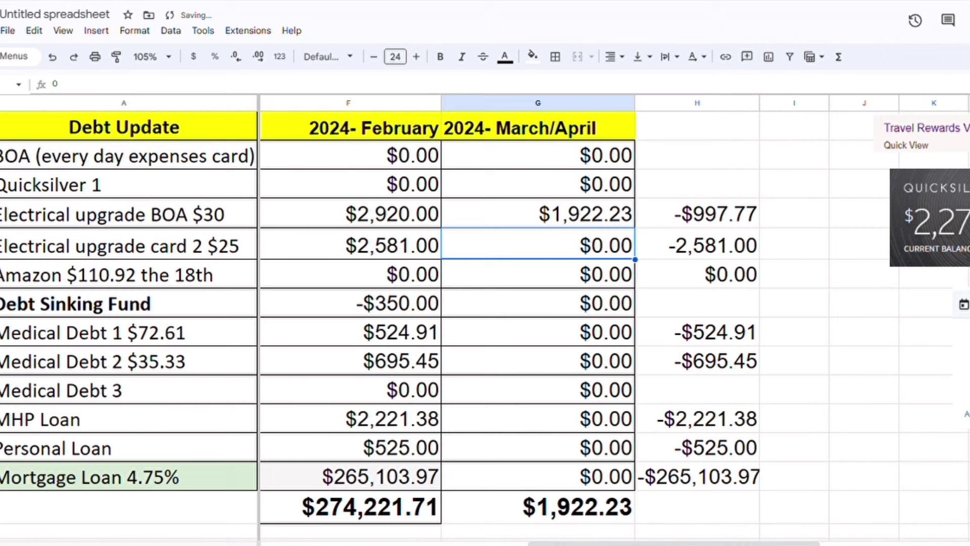
Shift the Travel Rewards Visa Signature image over the table to show its balance, and place it back beside the table at column I.
{"action": "left_click", "coordinate": [934, 134]}
{"action": "left_click_drag", "start_coordinate": [933, 134], "coordinate": [718, 150]}
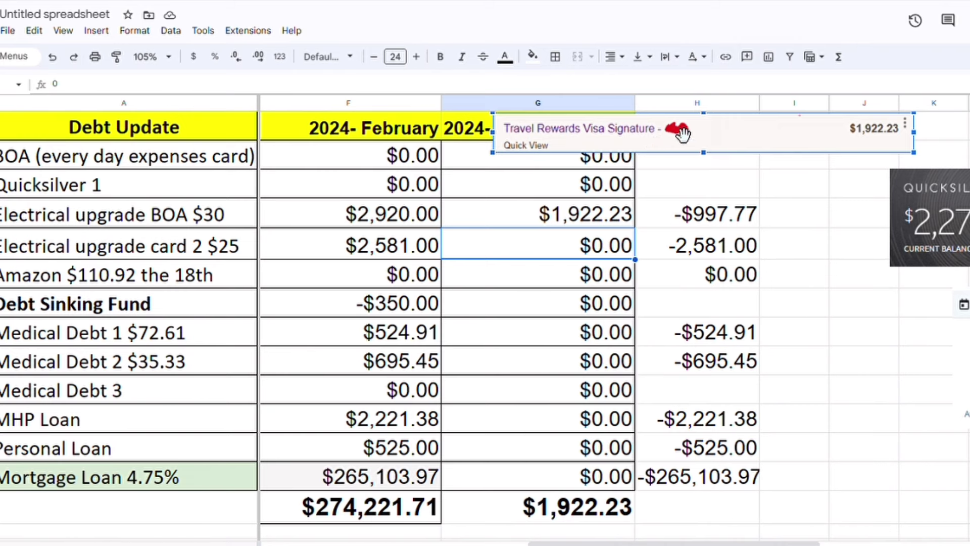
{"action": "left_click_drag", "start_coordinate": [680, 130], "coordinate": [933, 129]}
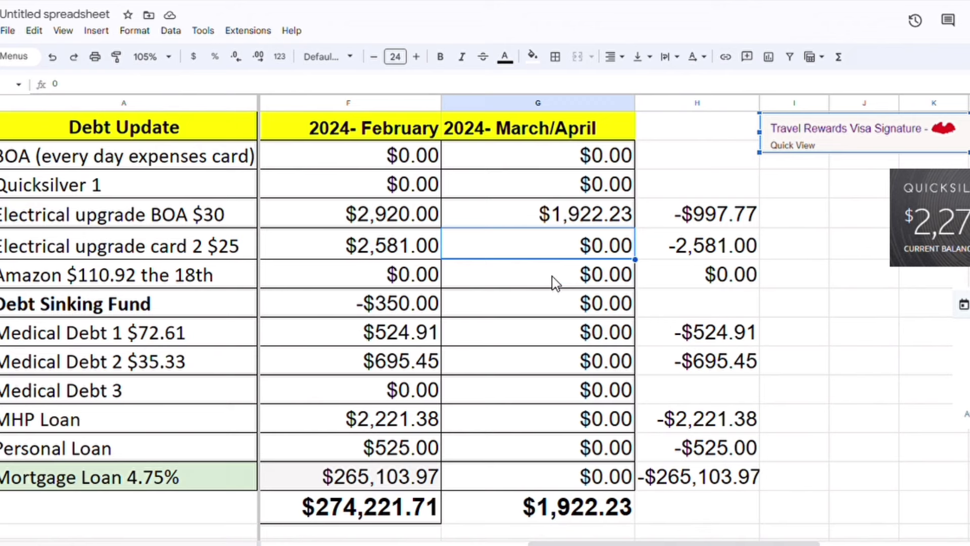
Check January's Electrical upgrade BOA balance, and enter 2270.72 as the 2024 March/April balance for Electrical upgrade card 2.
{"action": "scroll", "coordinate": [581, 273], "scroll_direction": "left", "scroll_amount": 5}
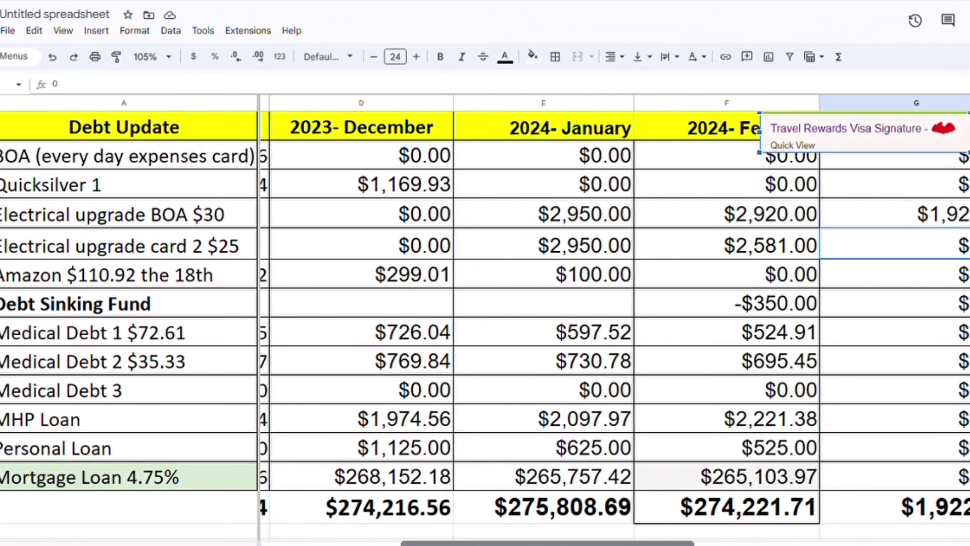
{"action": "left_click", "coordinate": [584, 222]}
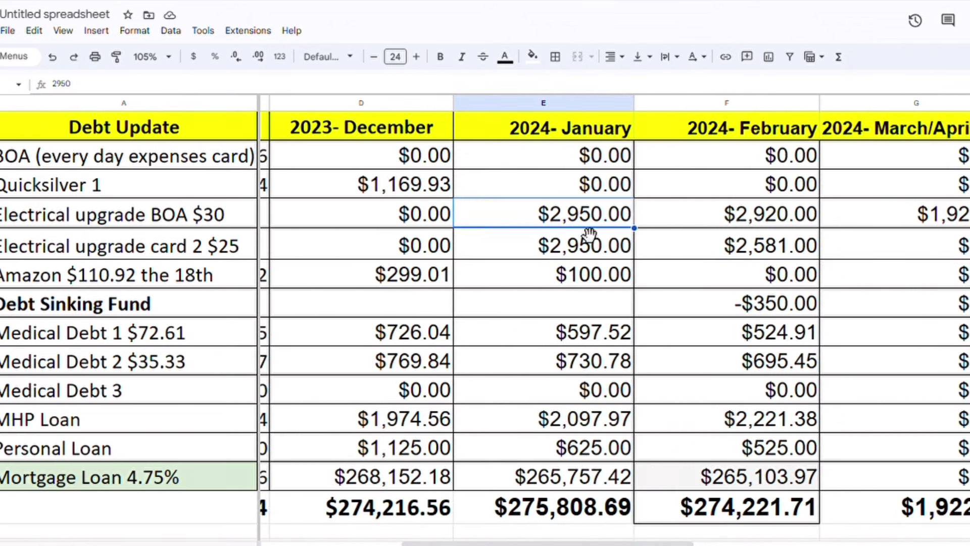
{"action": "left_click_drag", "start_coordinate": [495, 543], "coordinate": [618, 543]}
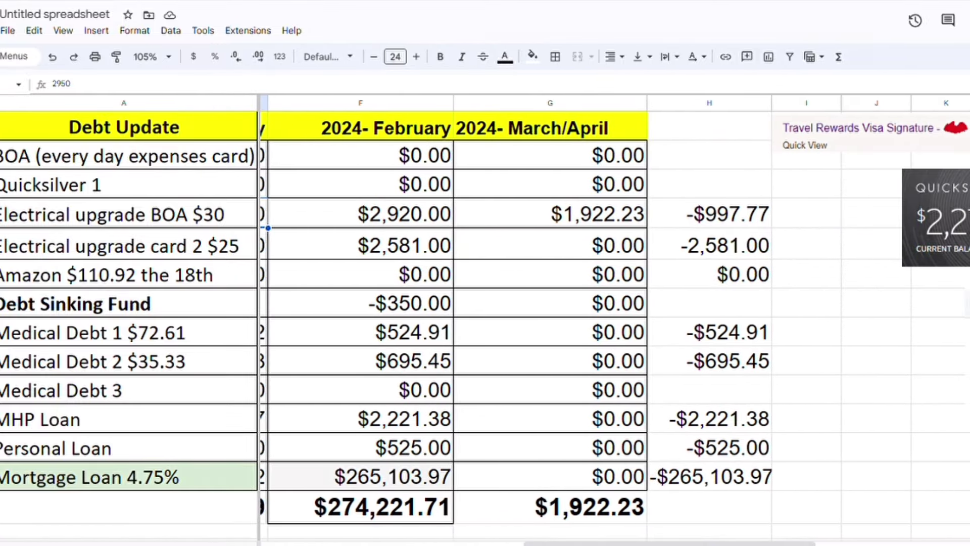
{"action": "left_click", "coordinate": [585, 253]}
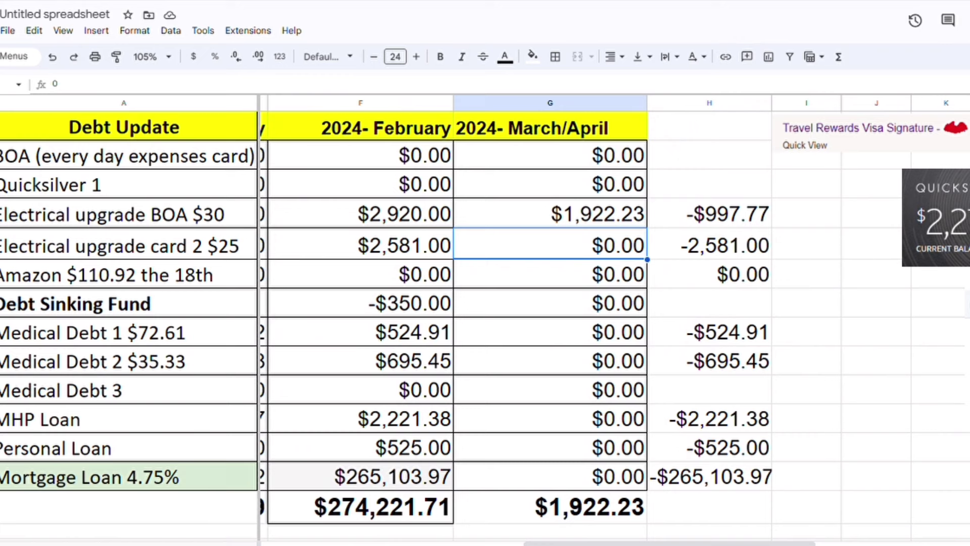
{"action": "type", "text": "2"}
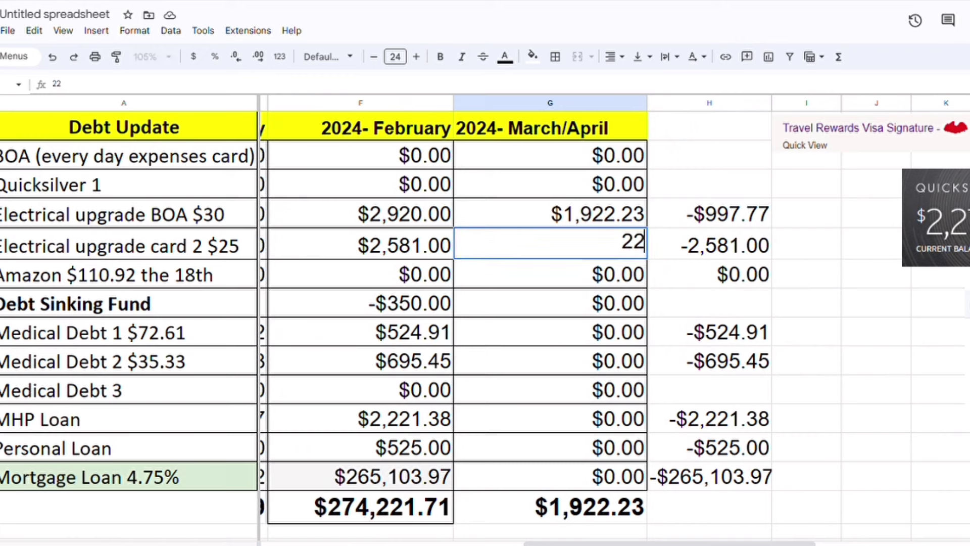
{"action": "type", "text": ",270.72"}
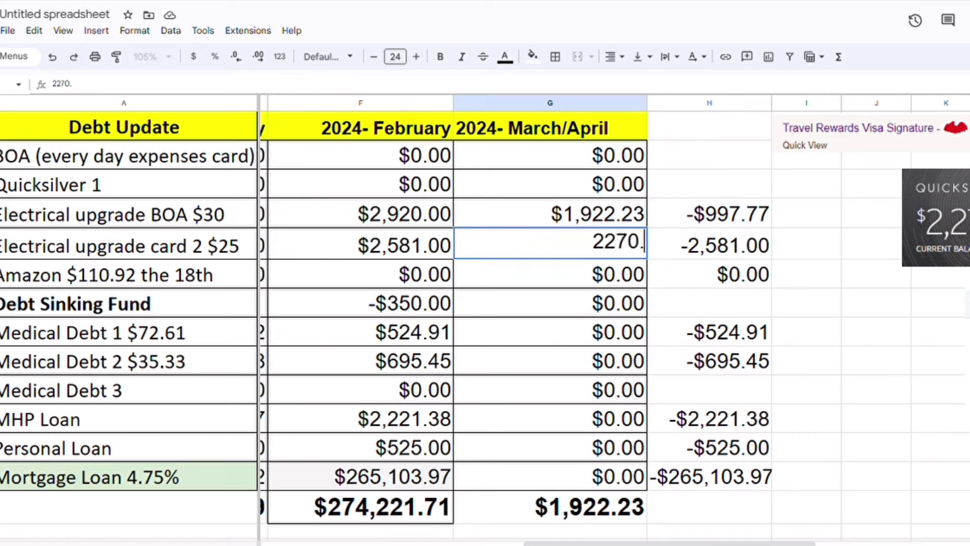
{"action": "key", "text": "Return"}
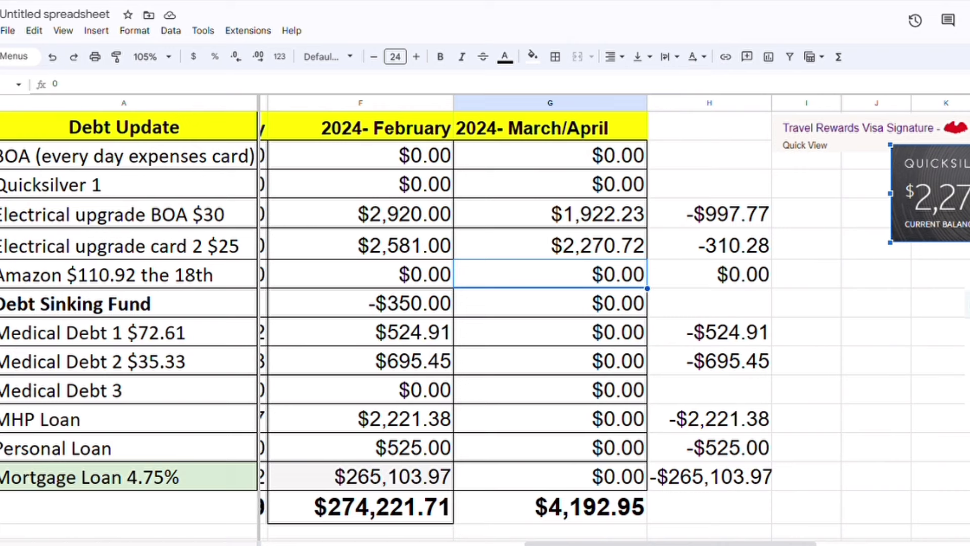
Bring the Amazon card image next to the March/April column and enter 665.37 as the Amazon balance for 2024 March/April.
{"action": "key", "text": "ctrl+v"}
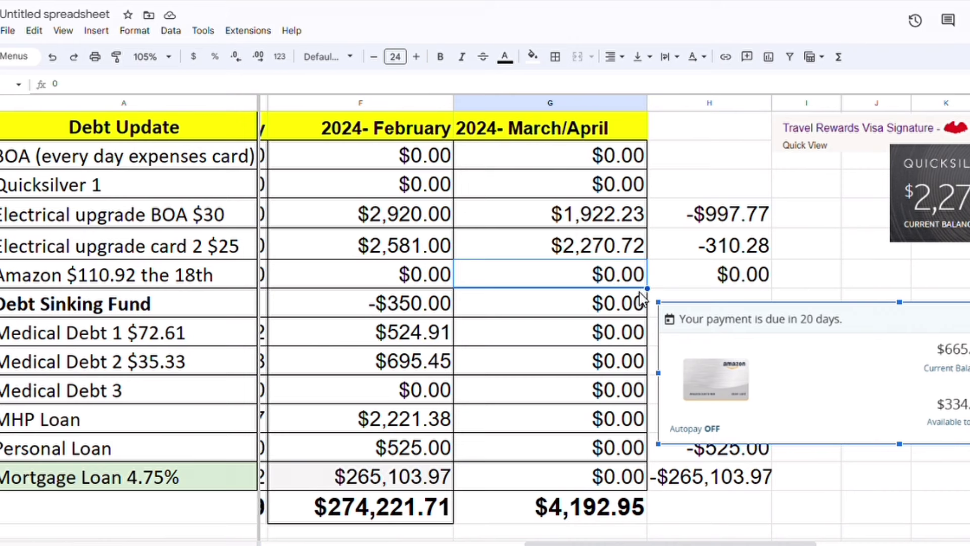
{"action": "left_click", "coordinate": [615, 279]}
{"action": "type", "text": "66"}
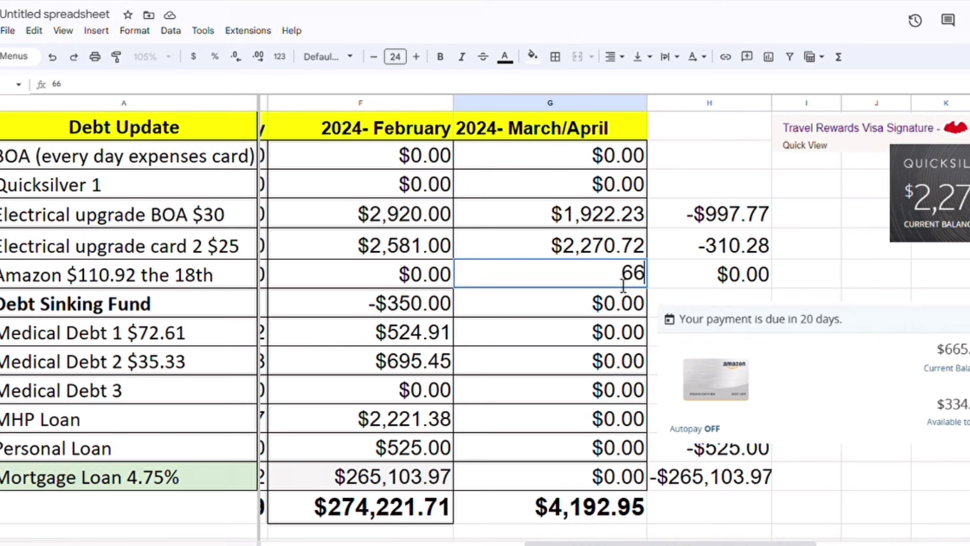
{"action": "type", "text": "5.37"}
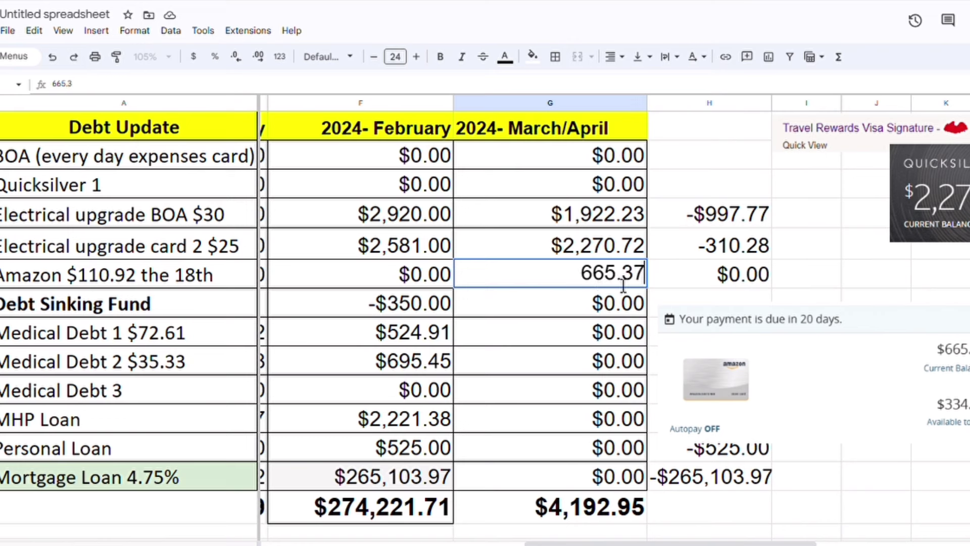
{"action": "key", "text": "Return"}
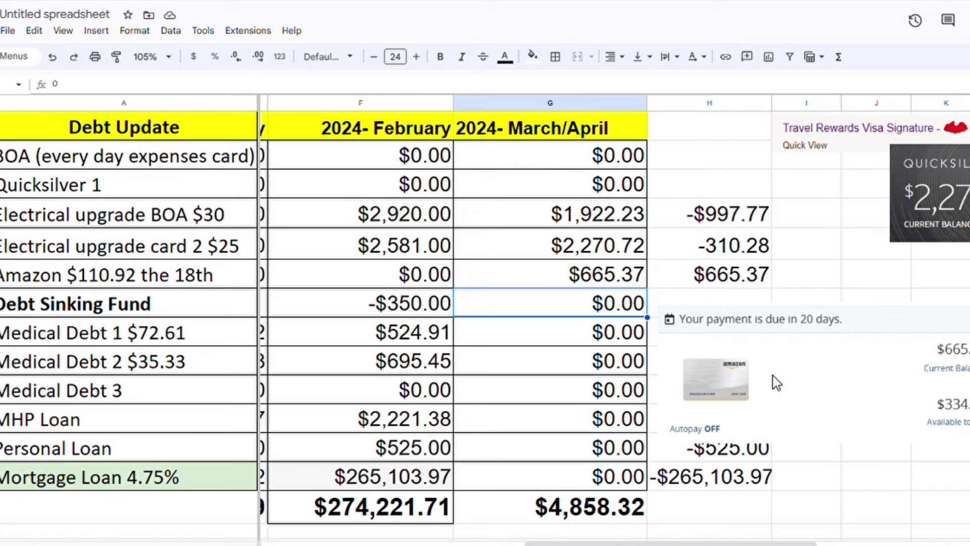
Move the Amazon card image away from the table so that column H is uncovered.
{"action": "left_click", "coordinate": [856, 349]}
{"action": "left_click_drag", "start_coordinate": [859, 344], "coordinate": [965, 354]}
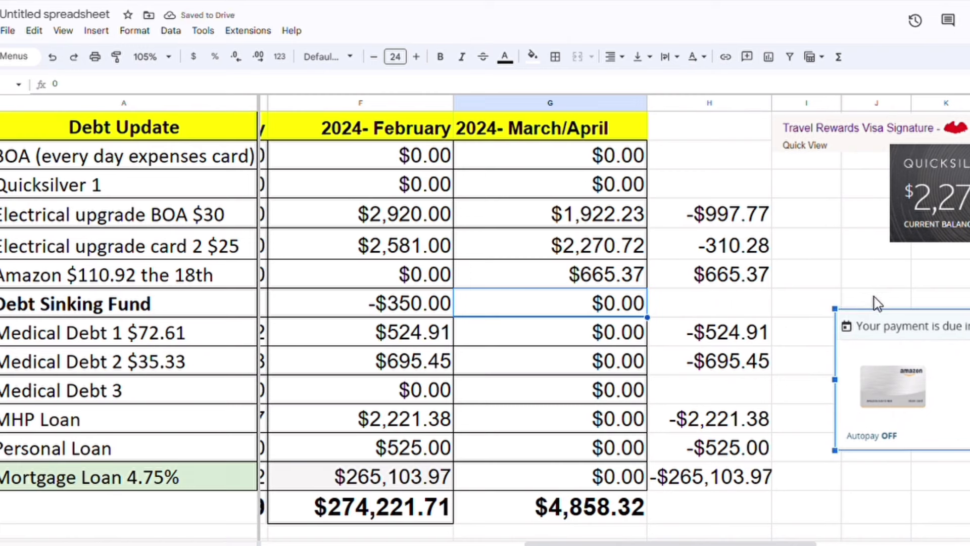
{"action": "left_click_drag", "start_coordinate": [890, 327], "coordinate": [964, 332]}
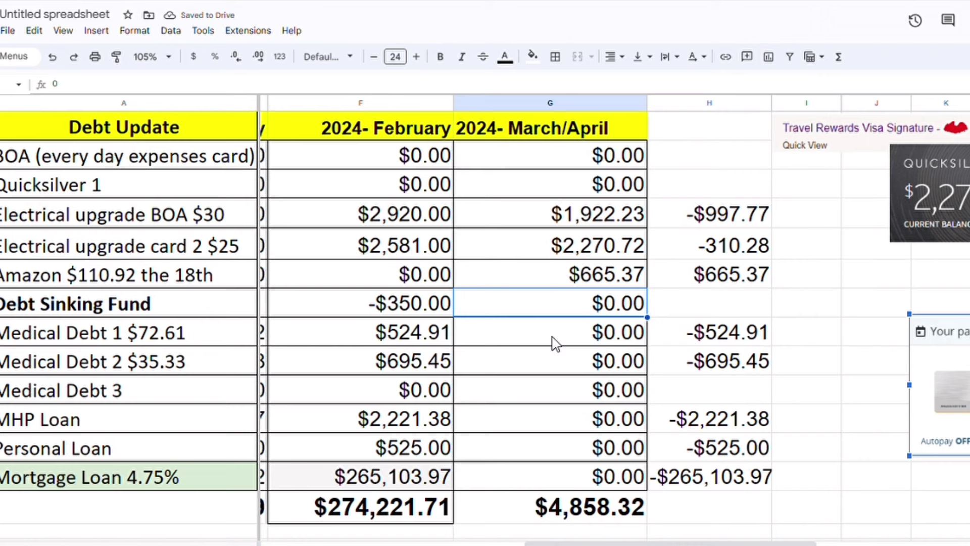
Highlight the three March/April card balances, and enter -396.73 as the Debt Sinking Fund amount for 2024 March/April.
{"action": "left_click_drag", "start_coordinate": [632, 215], "coordinate": [639, 273]}
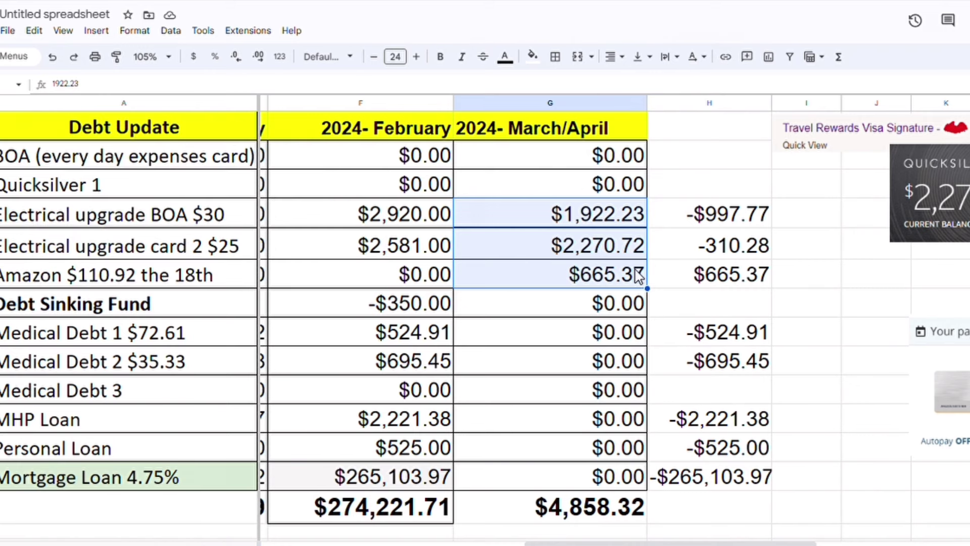
{"action": "left_click", "coordinate": [605, 305]}
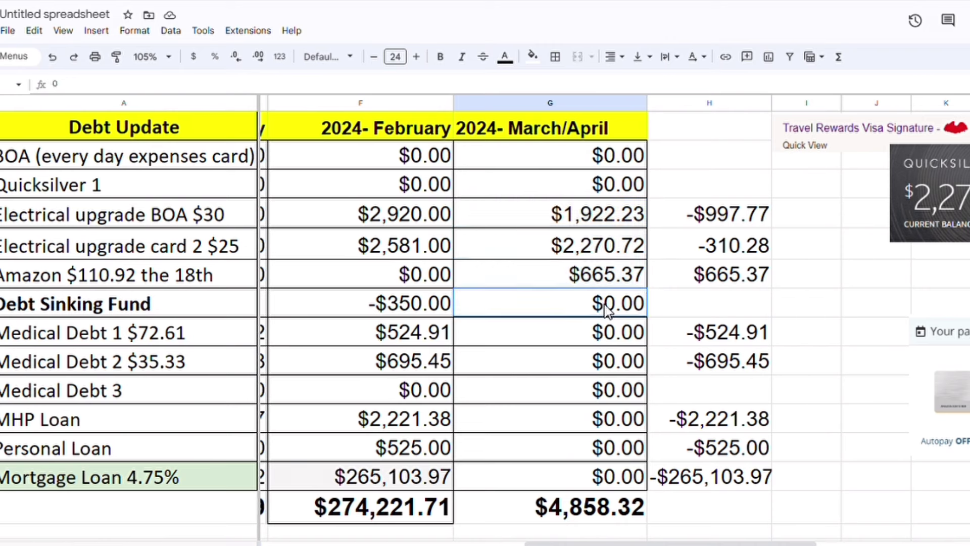
{"action": "key", "text": "BackSpace"}
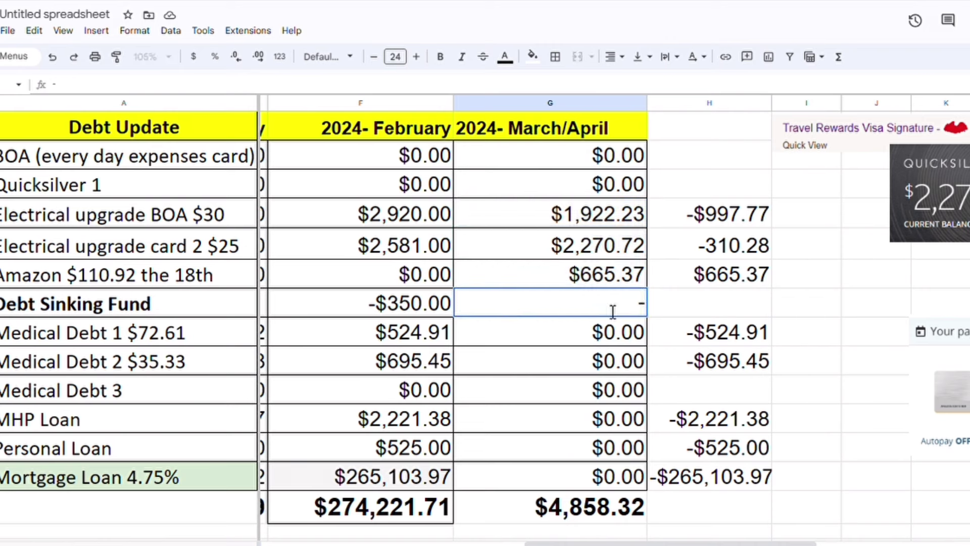
{"action": "type", "text": "-$39"}
{"action": "type", "text": "6"}
{"action": "type", "text": ".73"}
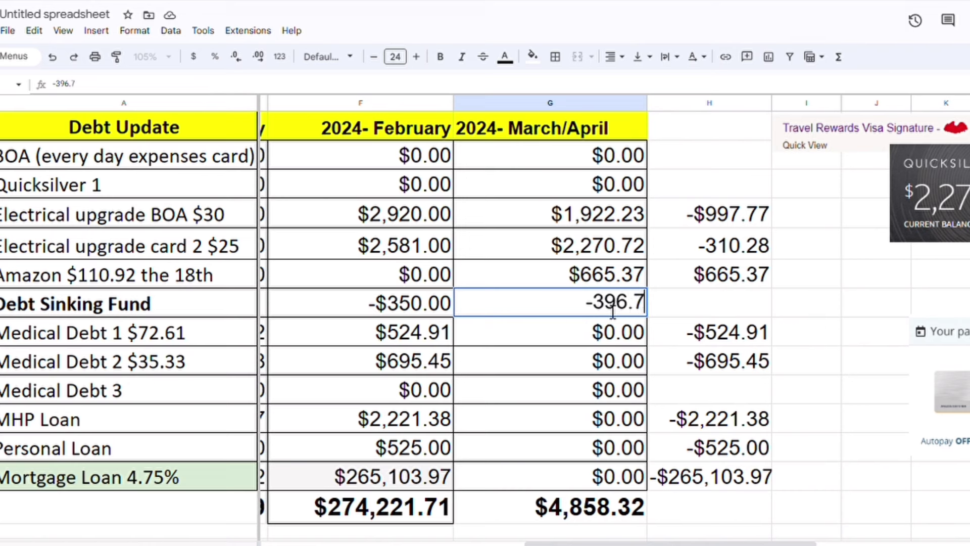
{"action": "key", "text": "Return"}
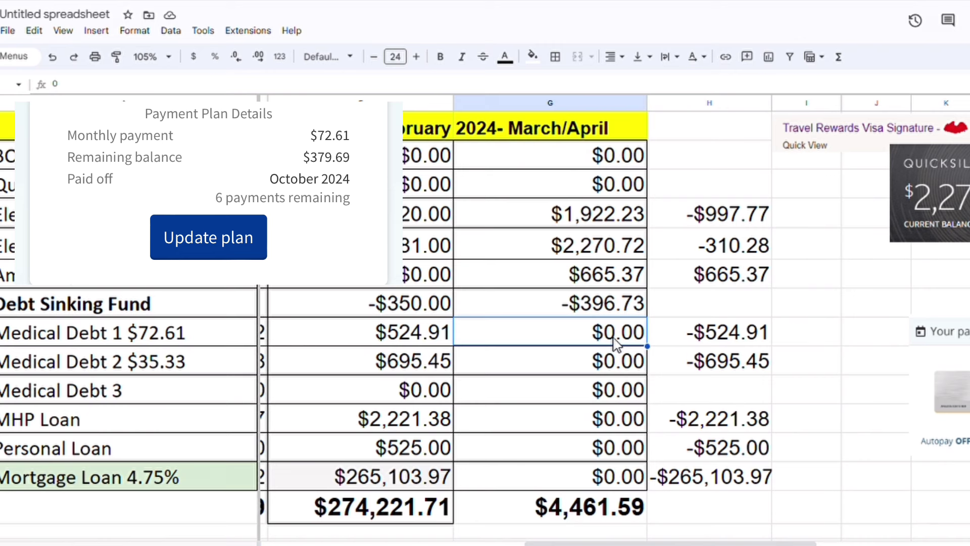
Enter 379.69 as the 2024 March/April balance for Medical Debt 1.
{"action": "type", "text": "379"}
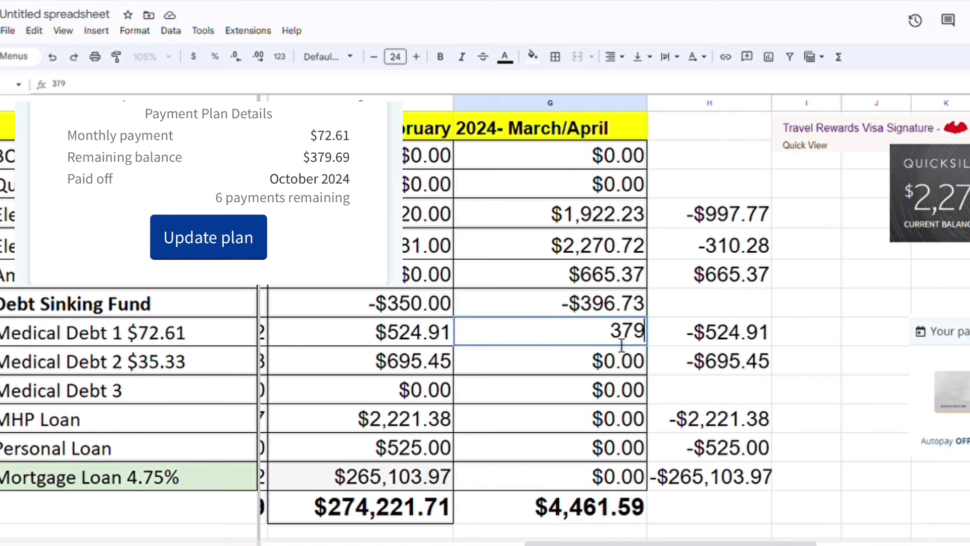
{"action": "type", "text": ".69"}
{"action": "key", "text": "Return"}
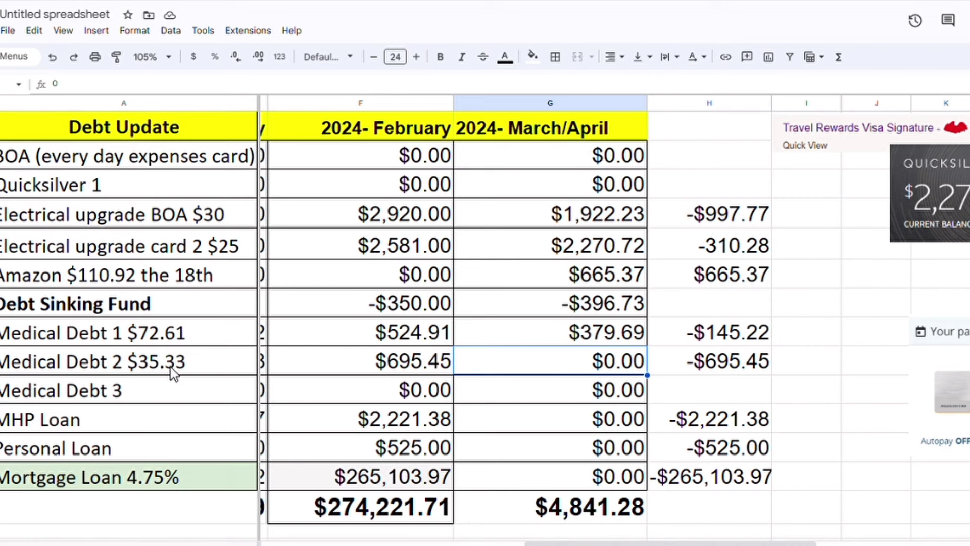
Enter 624.79 as the 2024 March/April balance for Medical Debt 2.
{"action": "left_click", "coordinate": [600, 336]}
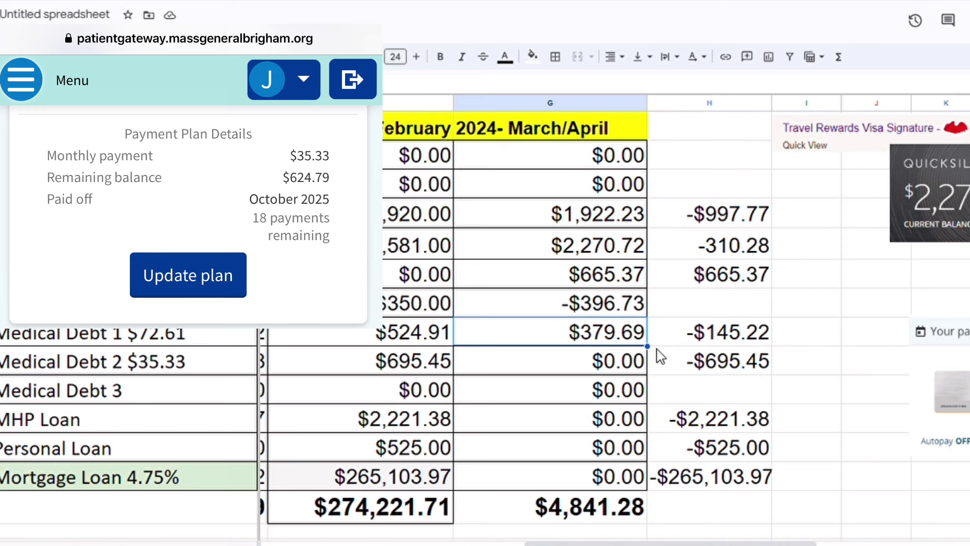
{"action": "left_click", "coordinate": [628, 365]}
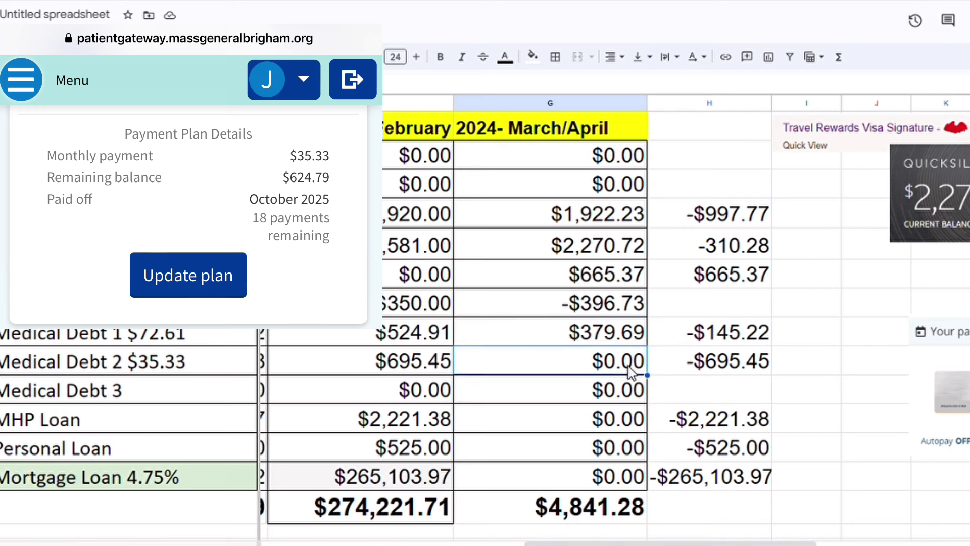
{"action": "type", "text": "624"}
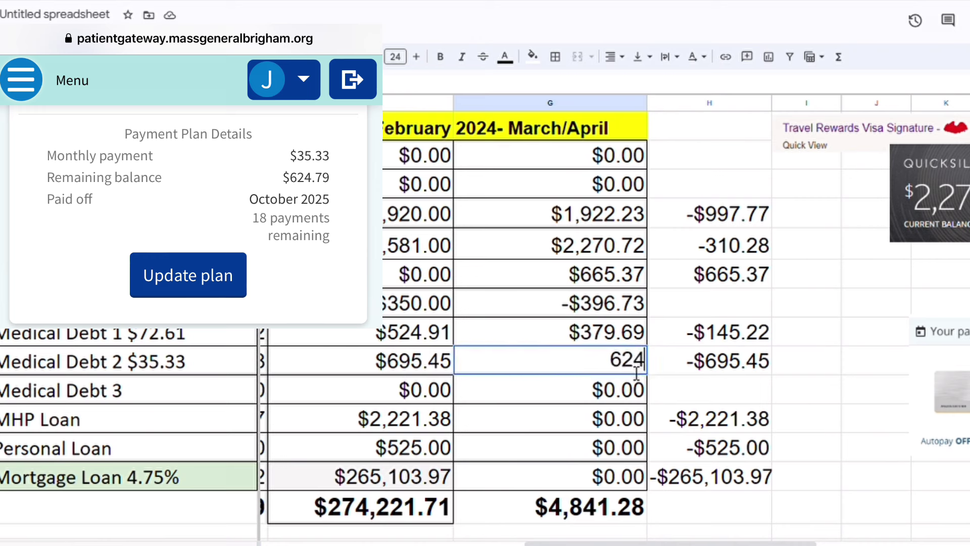
{"action": "type", "text": ".79"}
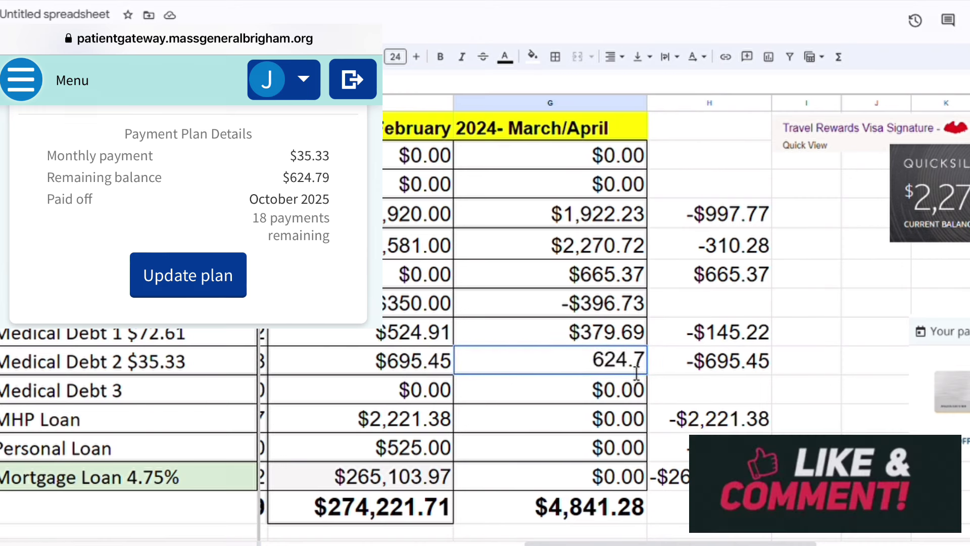
{"action": "left_click", "coordinate": [833, 430]}
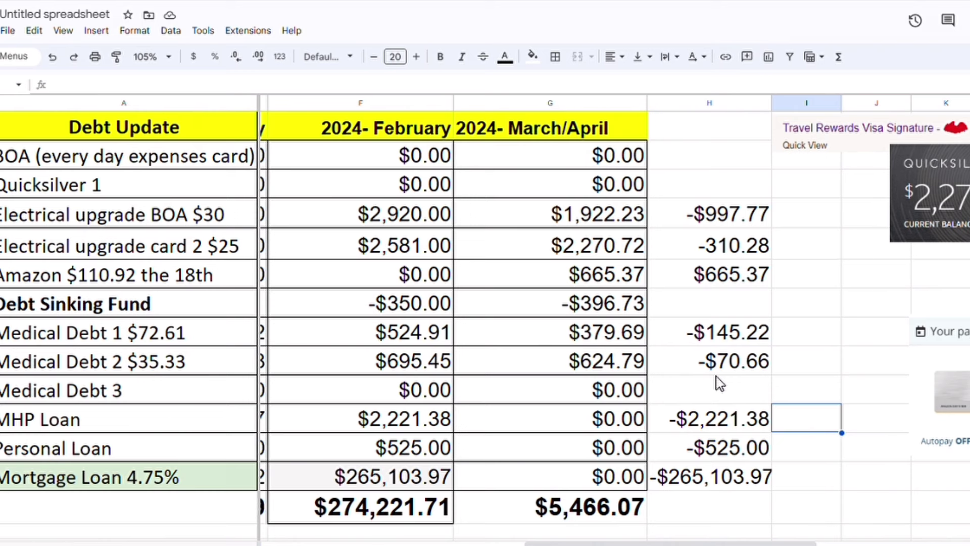
Enter 2468.2 as the 2024 March/April balance for the MHP Loan.
{"action": "left_click", "coordinate": [606, 400]}
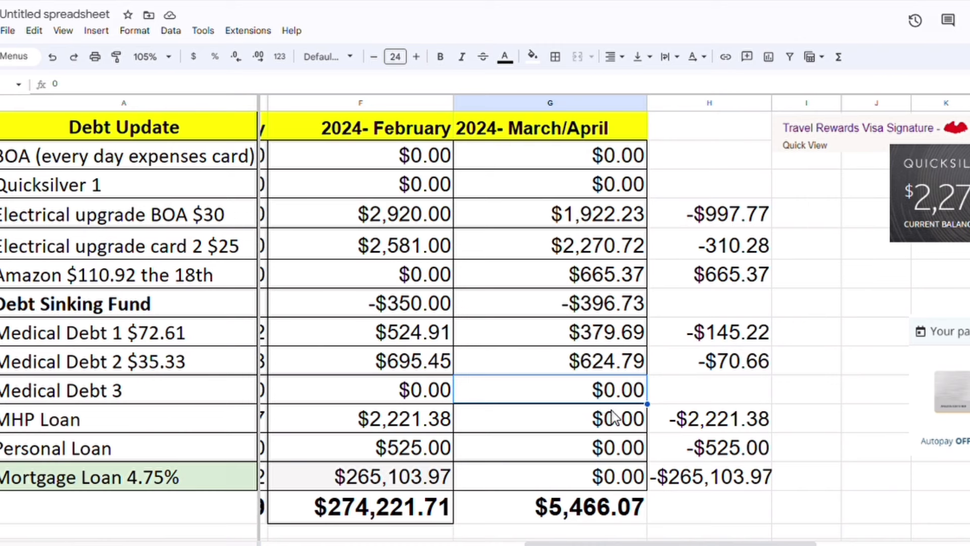
{"action": "left_click", "coordinate": [614, 419]}
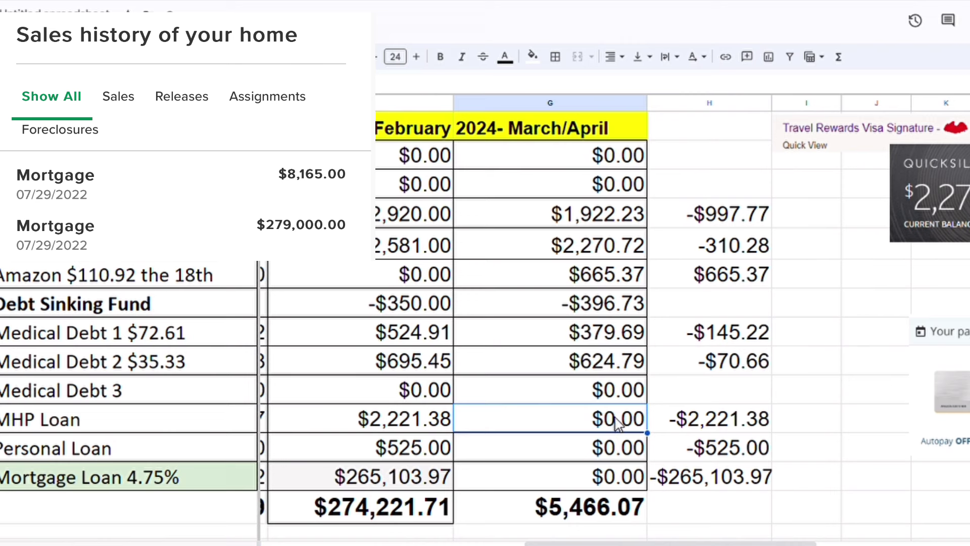
{"action": "type", "text": "2,4"}
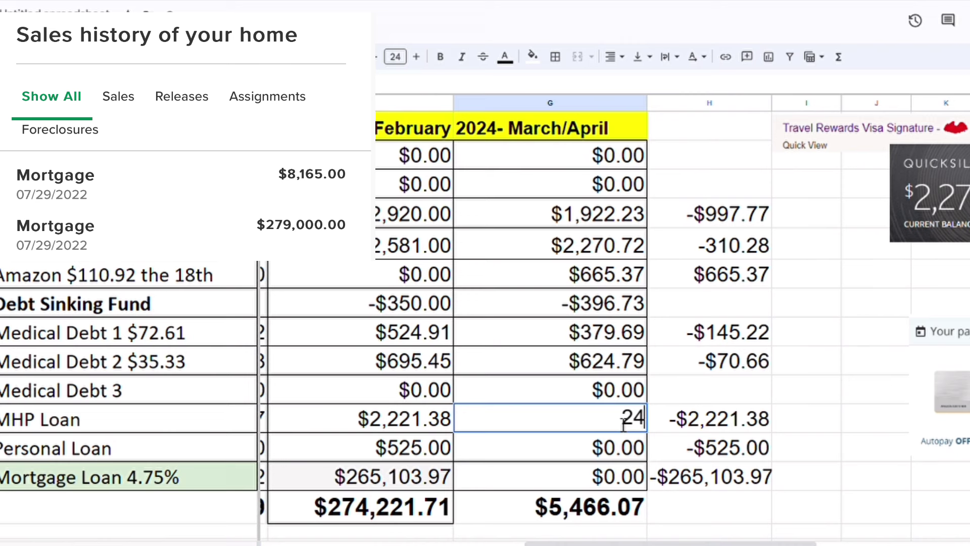
{"action": "type", "text": "68"}
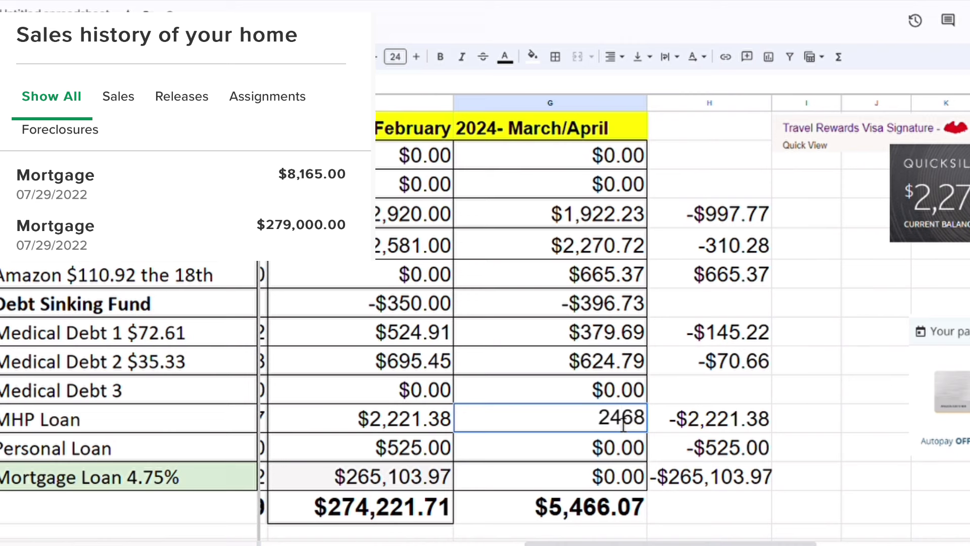
{"action": "type", "text": ".2"}
{"action": "key", "text": "Return"}
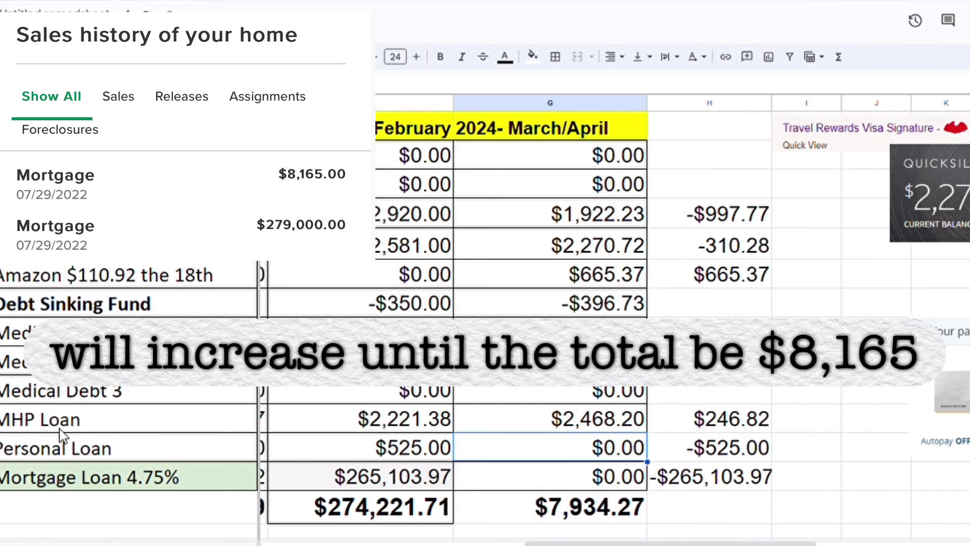
{"action": "left_click", "coordinate": [59, 427]}
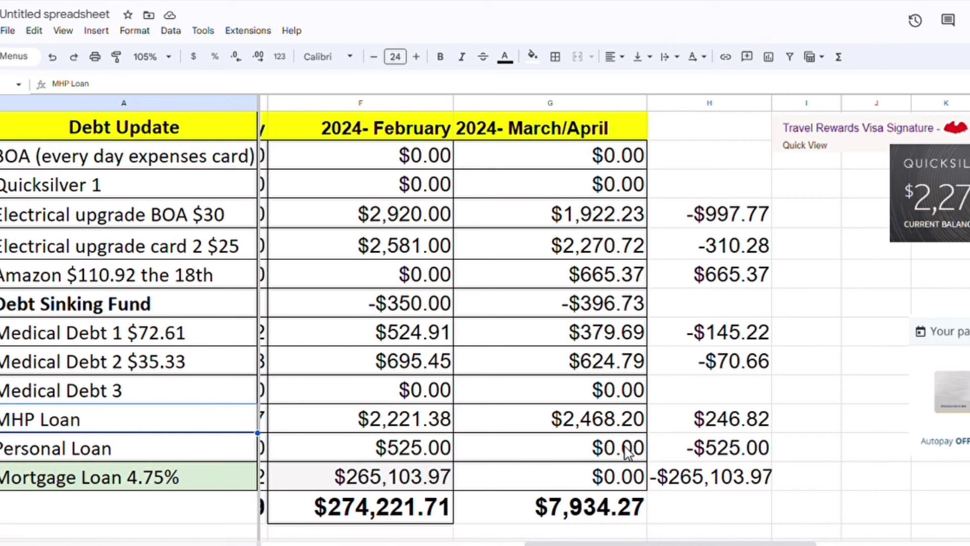
{"action": "left_click", "coordinate": [613, 449]}
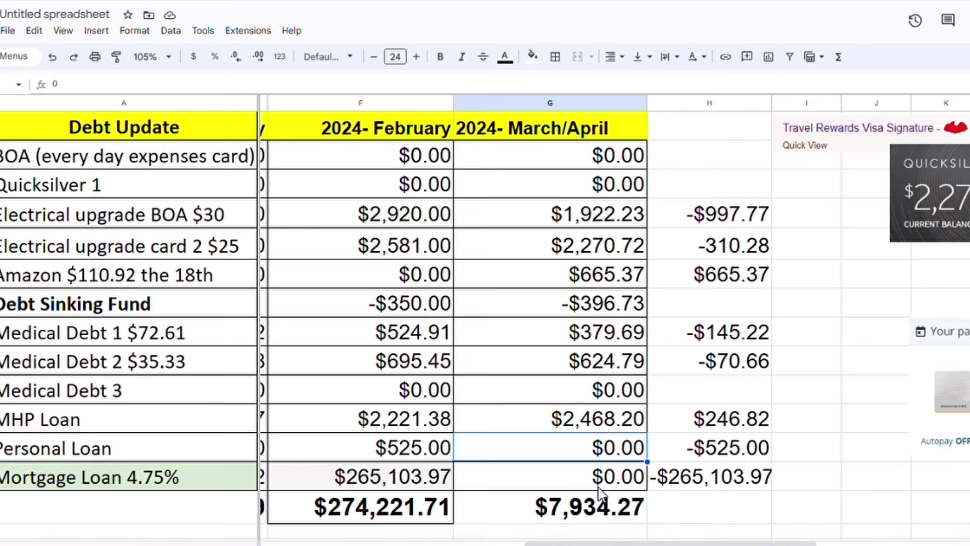
{"action": "left_click", "coordinate": [577, 235]}
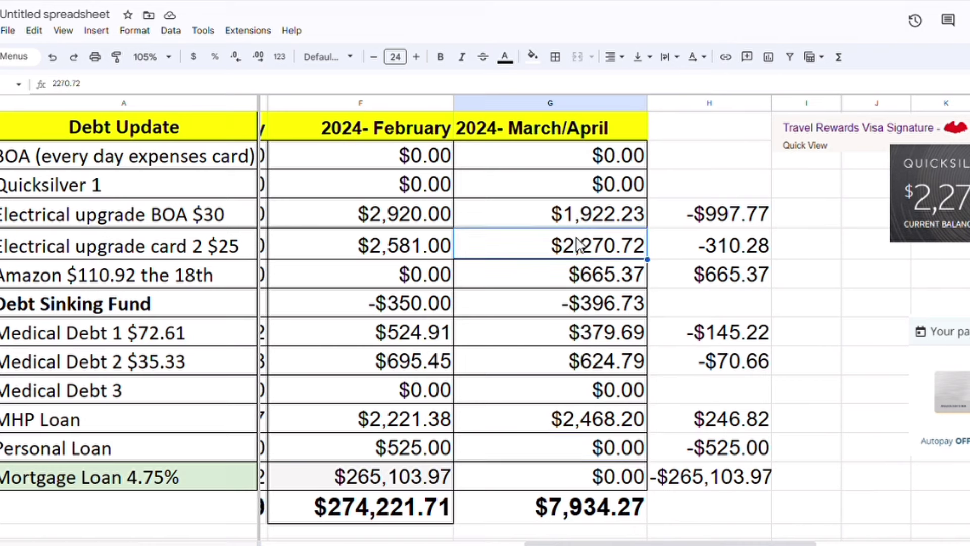
{"action": "left_click", "coordinate": [590, 285]}
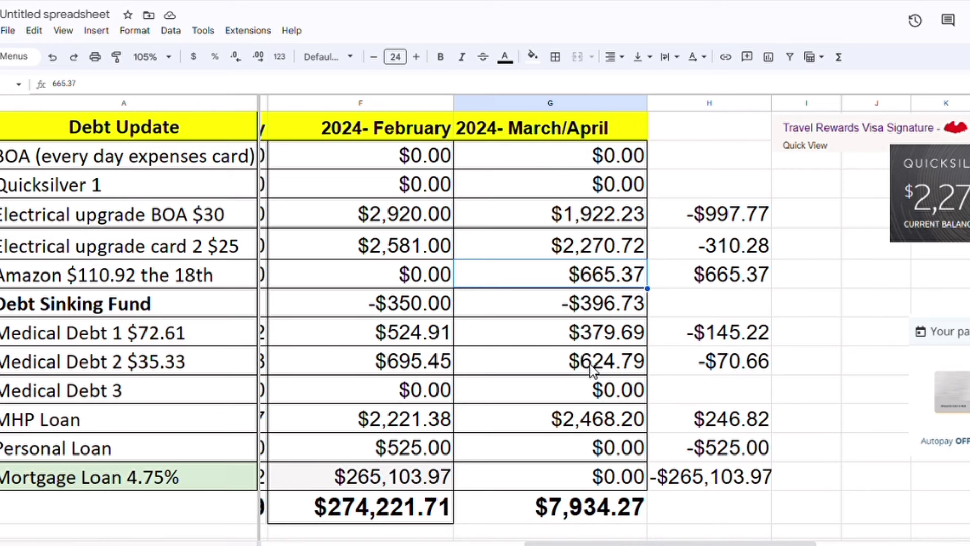
{"action": "left_click", "coordinate": [600, 430]}
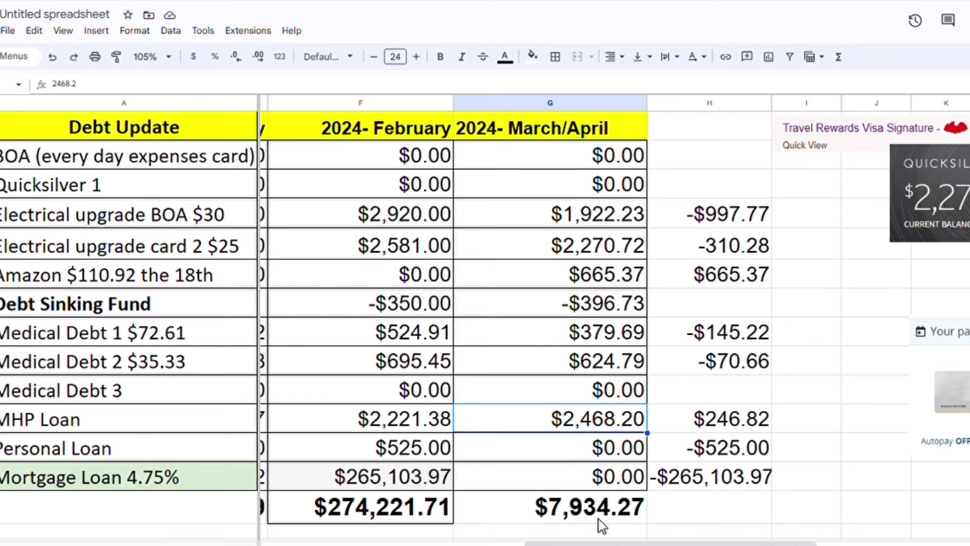
Open the mortgage payment schedule sheet and examine the extra payments from 9/1/2022 through 4/1/2024.
{"action": "left_click", "coordinate": [609, 481]}
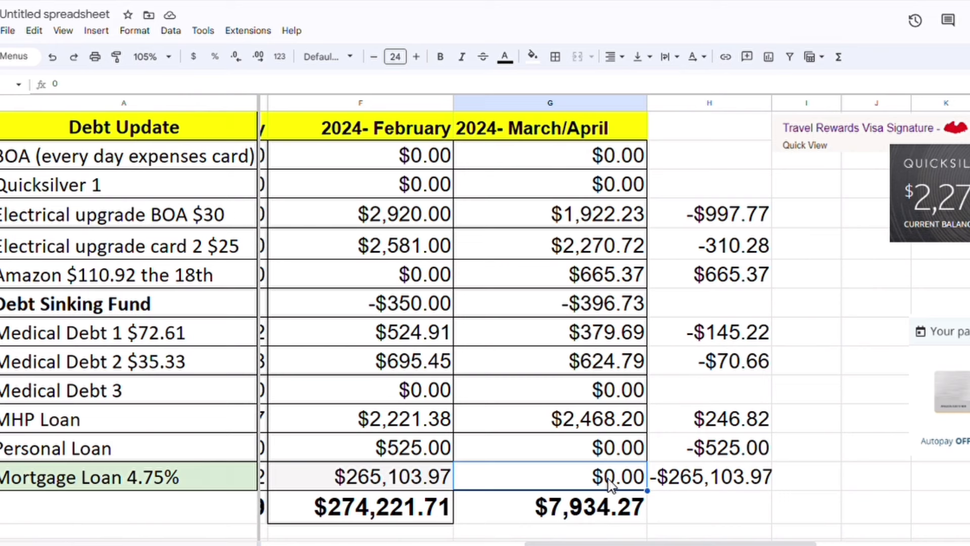
{"action": "left_click", "coordinate": [88, 542]}
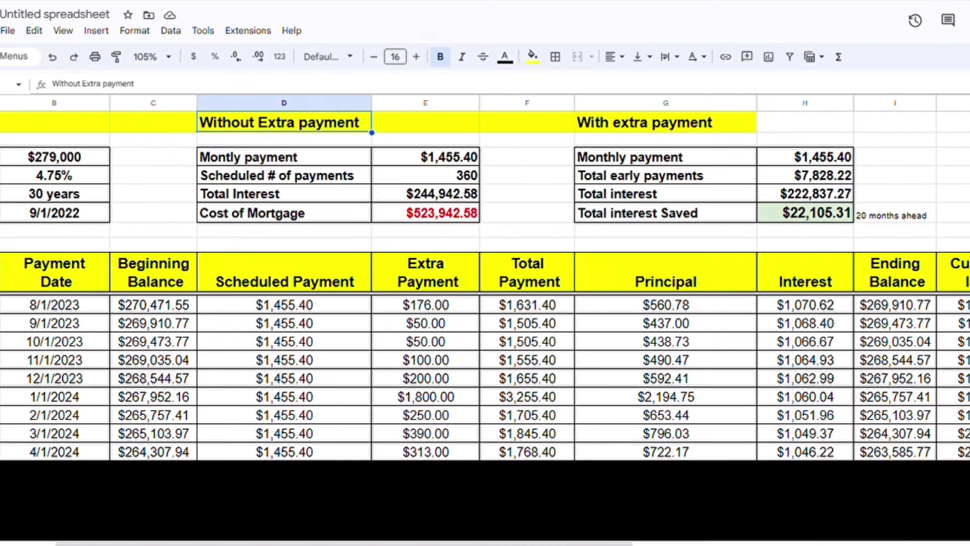
{"action": "scroll", "coordinate": [485, 419], "scroll_direction": "up", "scroll_amount": 4}
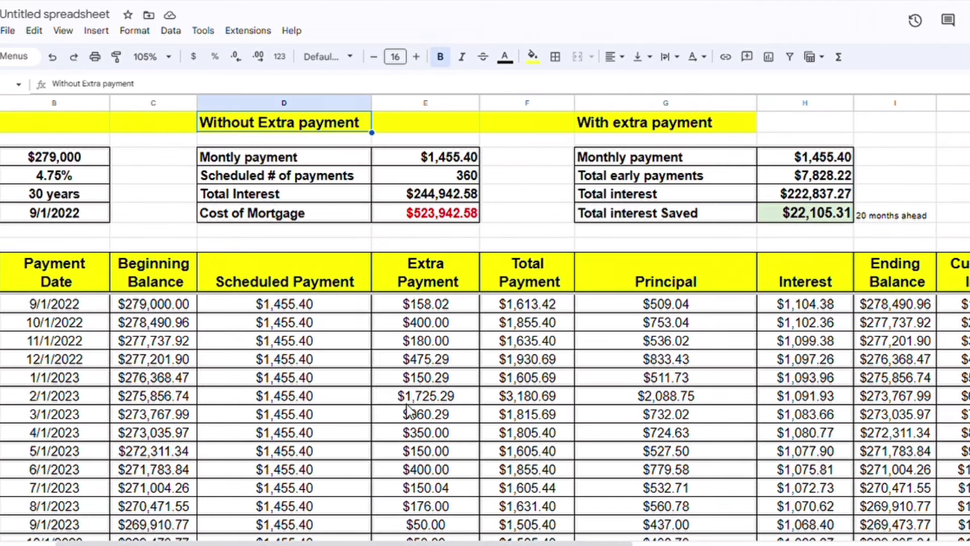
{"action": "left_click", "coordinate": [449, 307]}
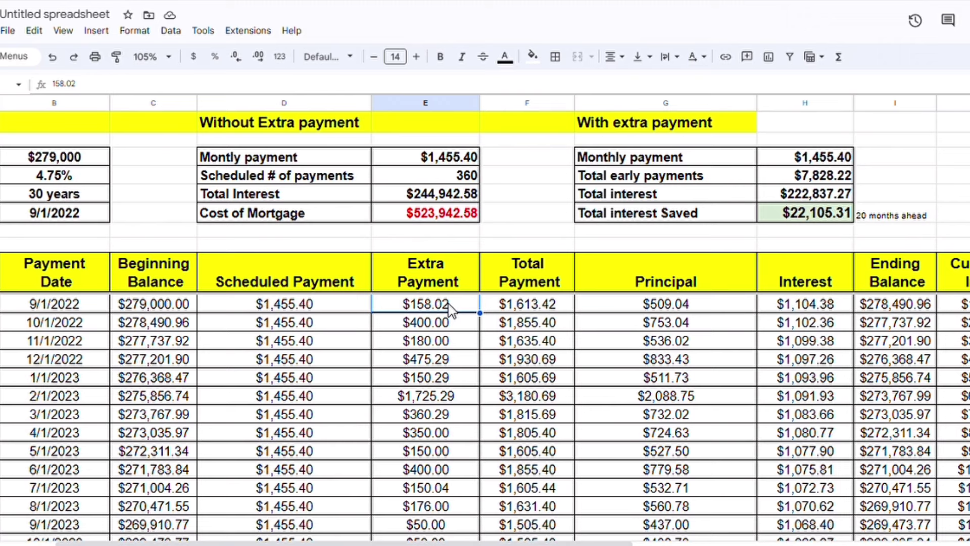
{"action": "key", "text": "Down"}
{"action": "key", "text": "Down"}
{"action": "key", "text": "Down"}
{"action": "key", "text": "Down"}
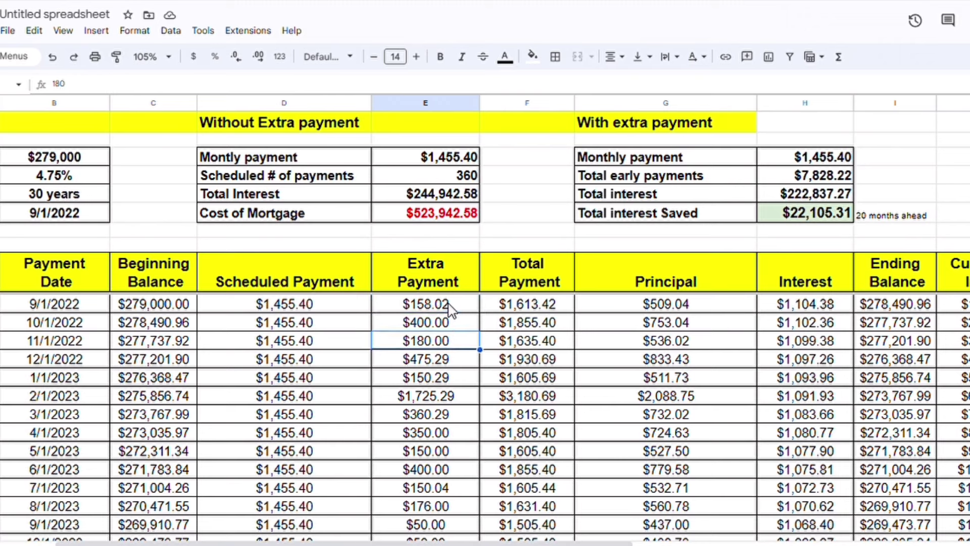
{"action": "key", "text": "Down"}
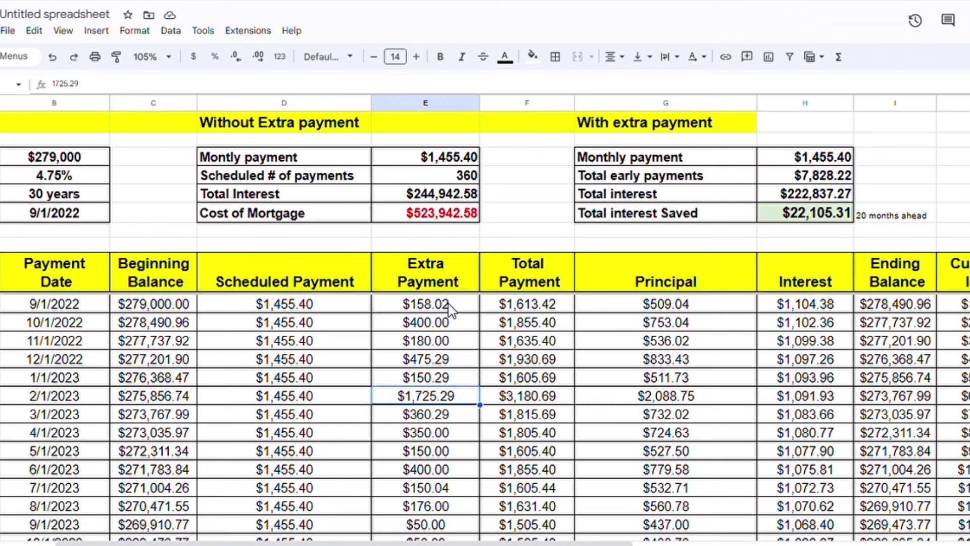
{"action": "key", "text": "Down"}
{"action": "key", "text": "Down"}
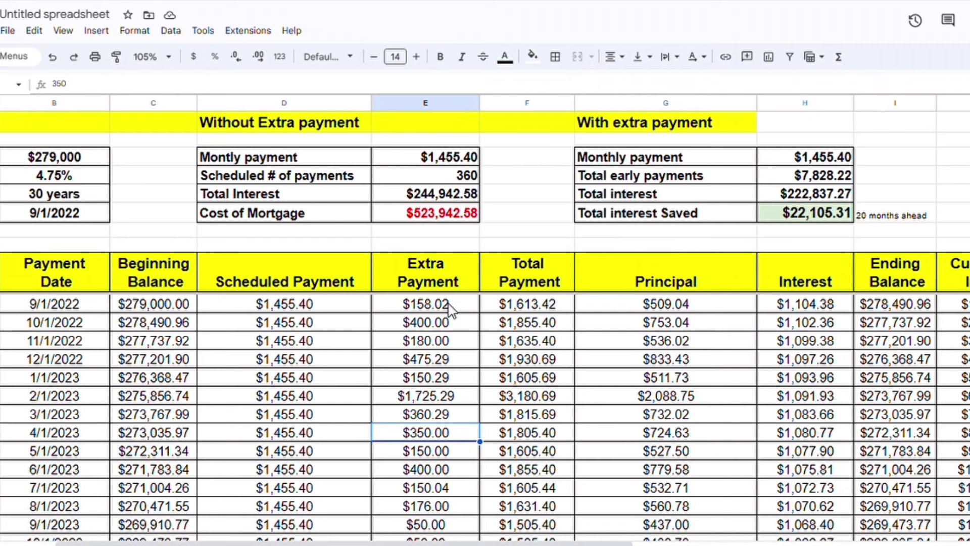
{"action": "key", "text": "Up"}
{"action": "key", "text": "Up"}
{"action": "key", "text": "Down"}
{"action": "key", "text": "Down"}
{"action": "key", "text": "Down"}
{"action": "key", "text": "Down"}
{"action": "key", "text": "Down"}
{"action": "key", "text": "Down"}
{"action": "key", "text": "Down"}
{"action": "key", "text": "Down"}
{"action": "key", "text": "Down"}
{"action": "key", "text": "Down"}
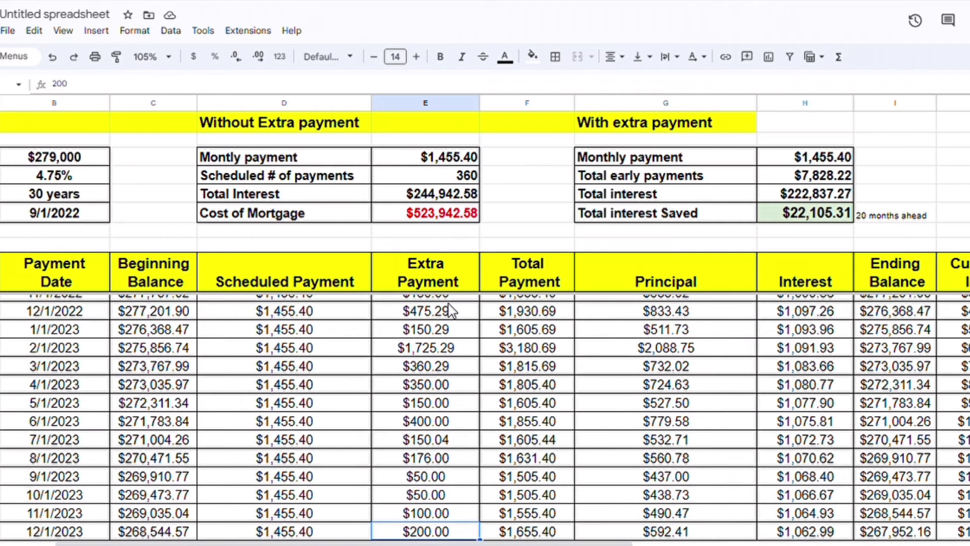
{"action": "key", "text": "Down"}
{"action": "key", "text": "Down"}
{"action": "key", "text": "Up"}
{"action": "key", "text": "Up"}
{"action": "key", "text": "Up"}
{"action": "key", "text": "Up"}
{"action": "key", "text": "Up"}
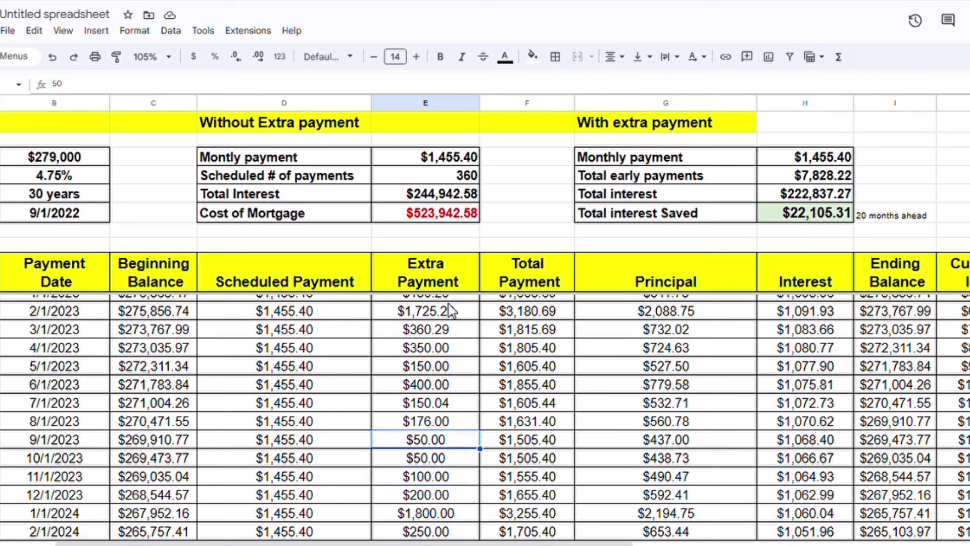
{"action": "key", "text": "Down"}
{"action": "key", "text": "Down"}
{"action": "key", "text": "Down"}
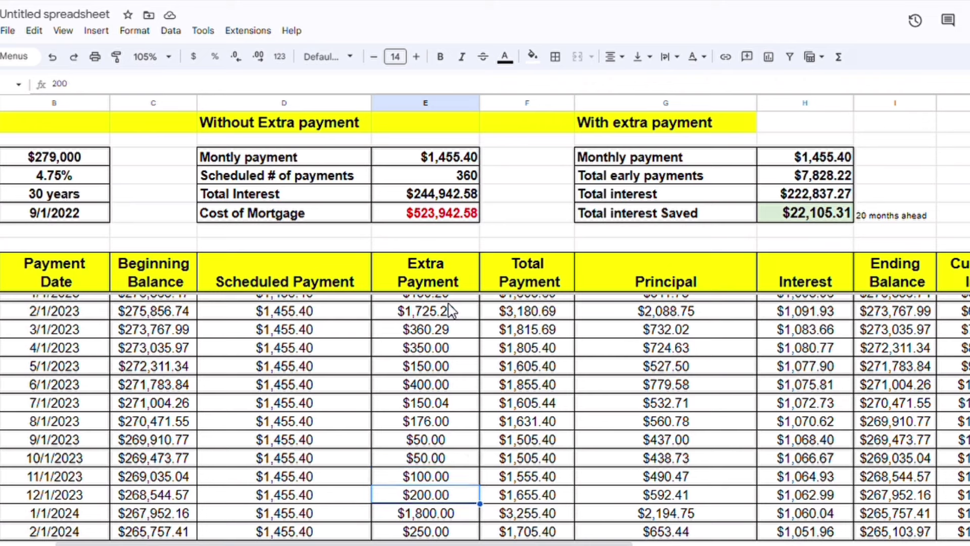
{"action": "key", "text": "Down"}
{"action": "key", "text": "Down"}
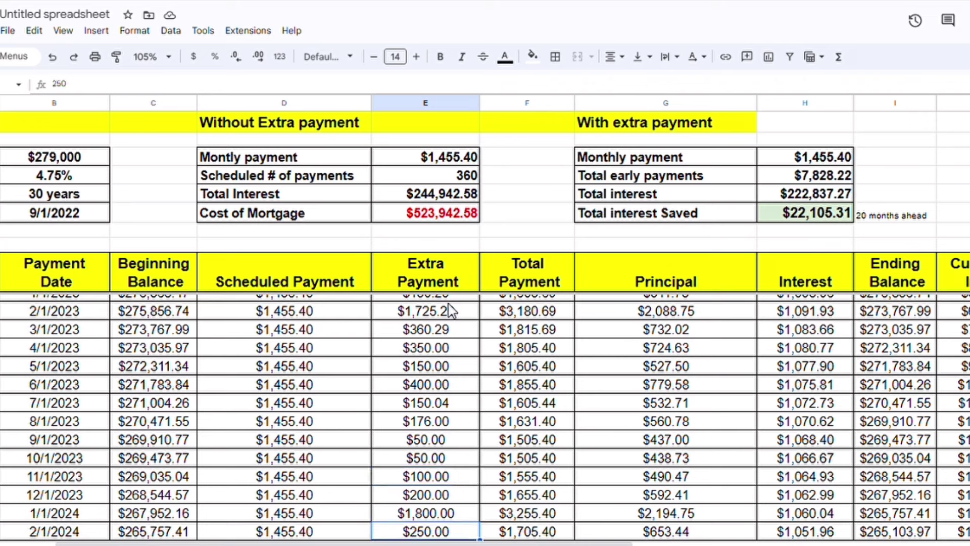
{"action": "key", "text": "Up"}
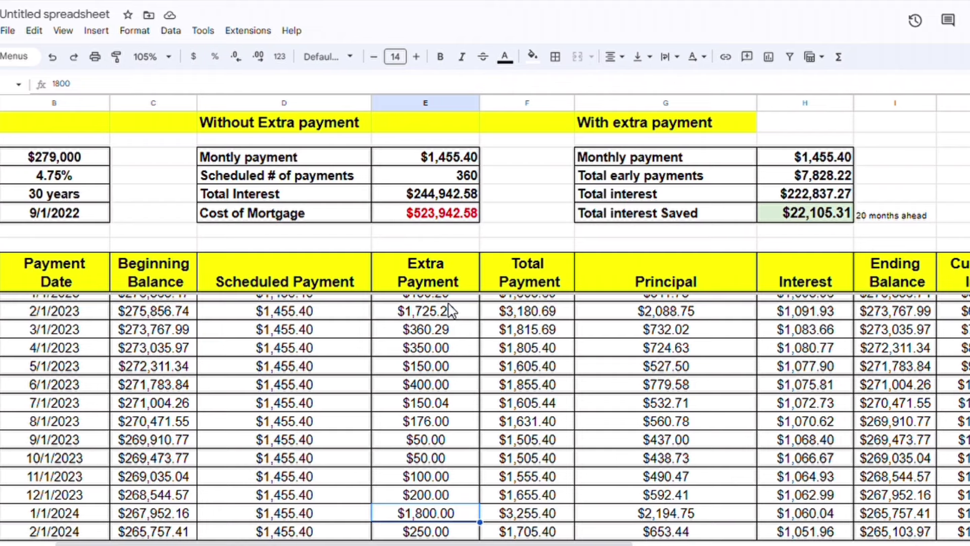
{"action": "key", "text": "Down"}
{"action": "key", "text": "Down"}
{"action": "key", "text": "Down"}
{"action": "key", "text": "Down"}
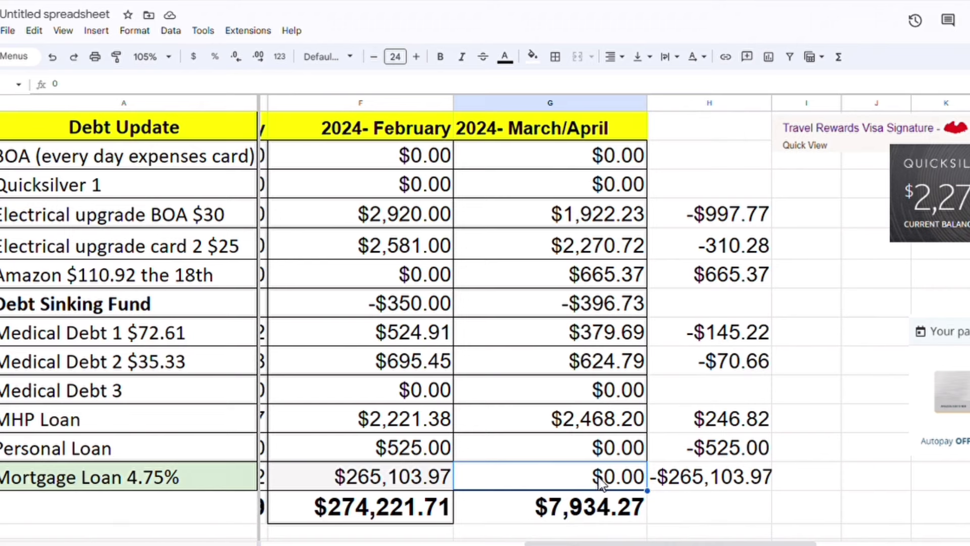
Check the 4/1/2024 ending balance in the mortgage schedule and enter 263585.77 as the March/April balance for Mortgage Loan 4.75%.
{"action": "type", "text": "26"}
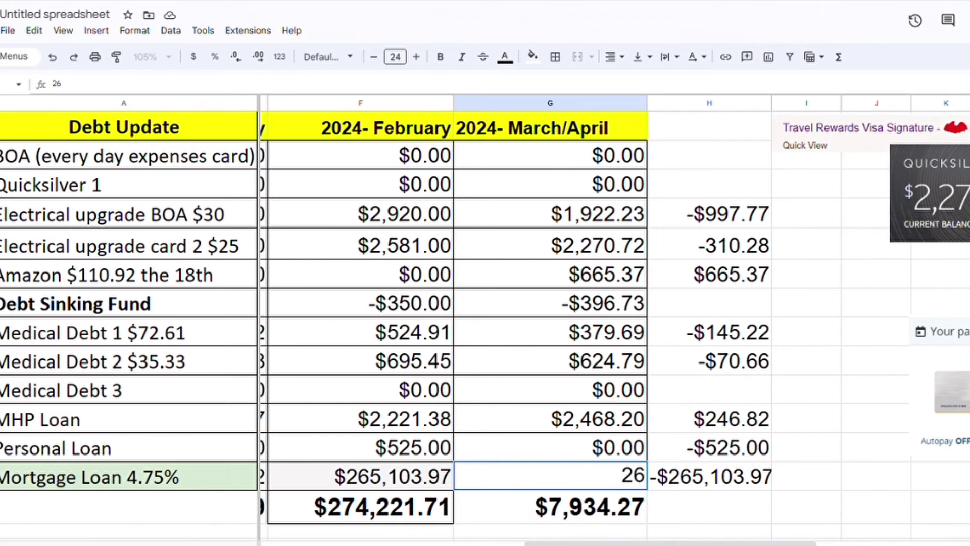
{"action": "key", "text": "ctrl+shift+Page_Down"}
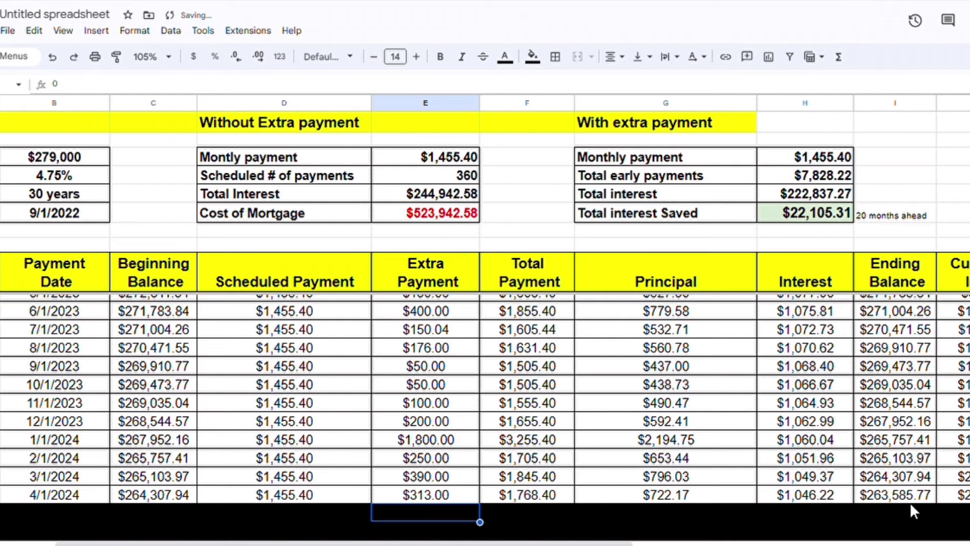
{"action": "left_click", "coordinate": [290, 525]}
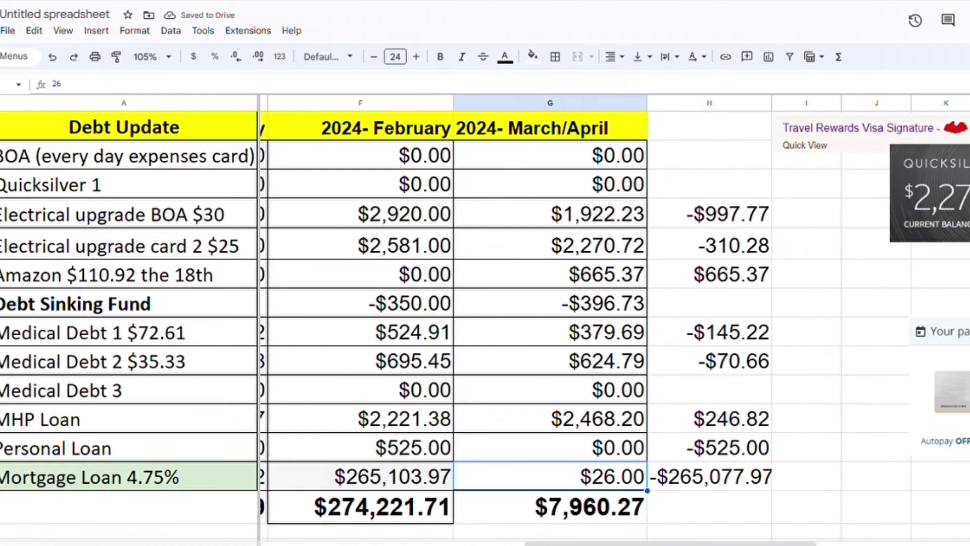
{"action": "double_click", "coordinate": [628, 487]}
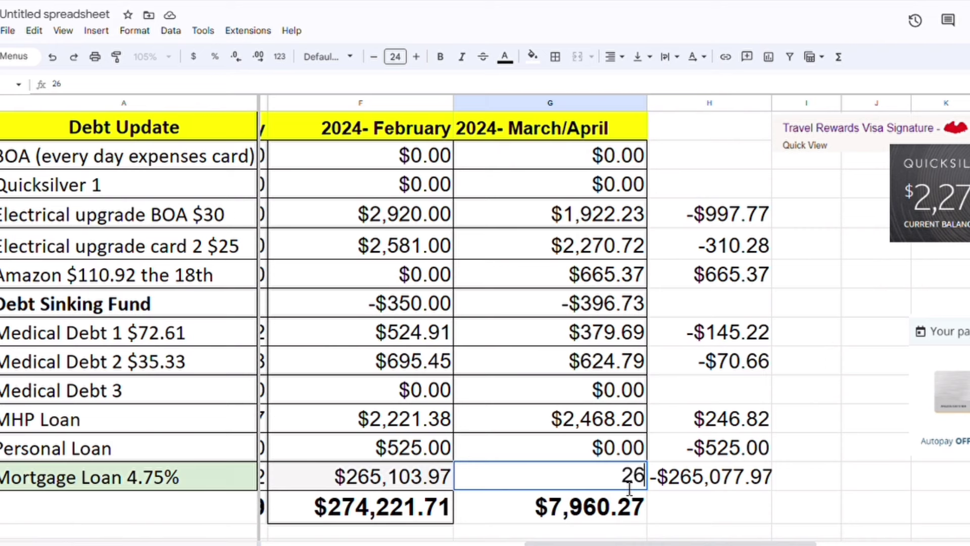
{"action": "type", "text": "3585"}
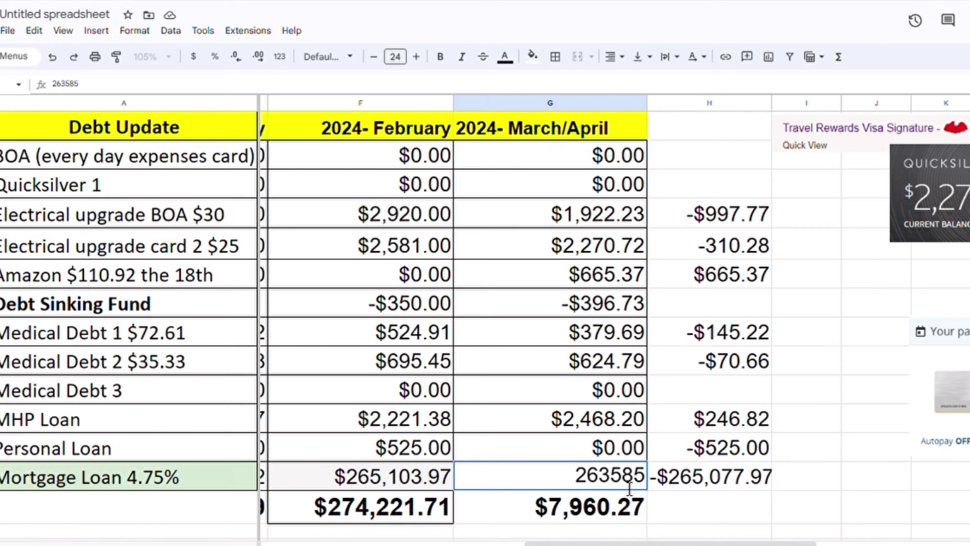
{"action": "type", "text": ",7"}
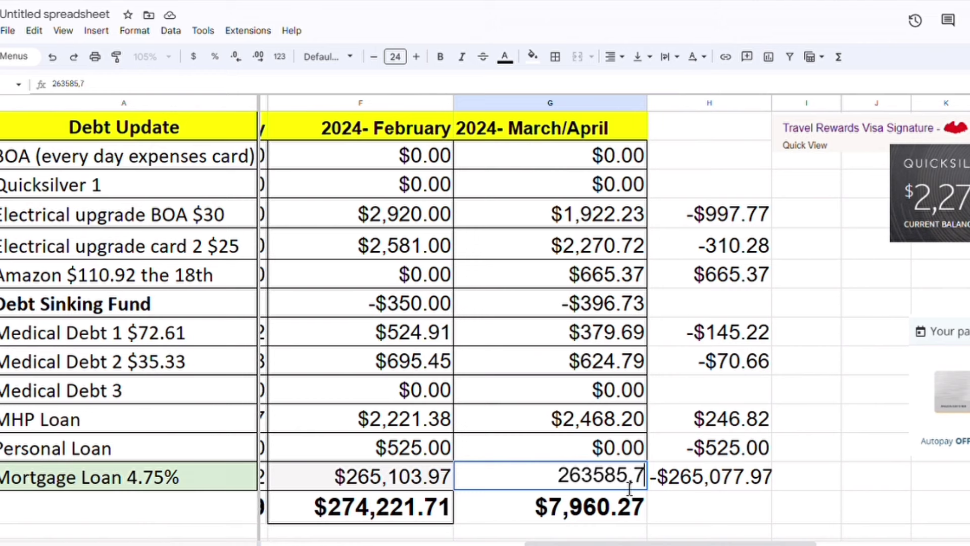
{"action": "key", "text": "BackSpace"}
{"action": "key", "text": "BackSpace"}
{"action": "type", "text": ".77"}
{"action": "key", "text": "Return"}
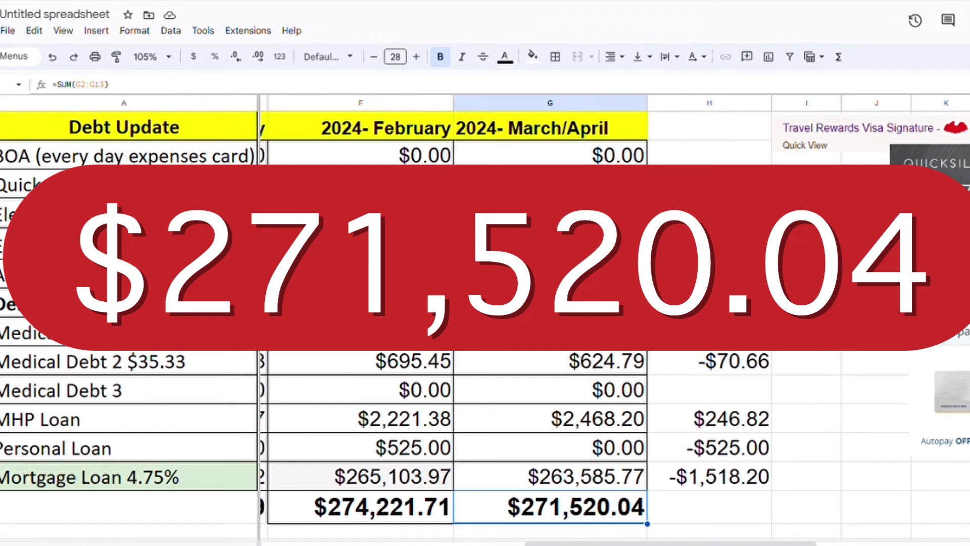
Review the debt totals and the month-to-month changes below them, from 2023 September through 2024 January.
{"action": "scroll", "coordinate": [591, 430], "scroll_direction": "down", "scroll_amount": 1}
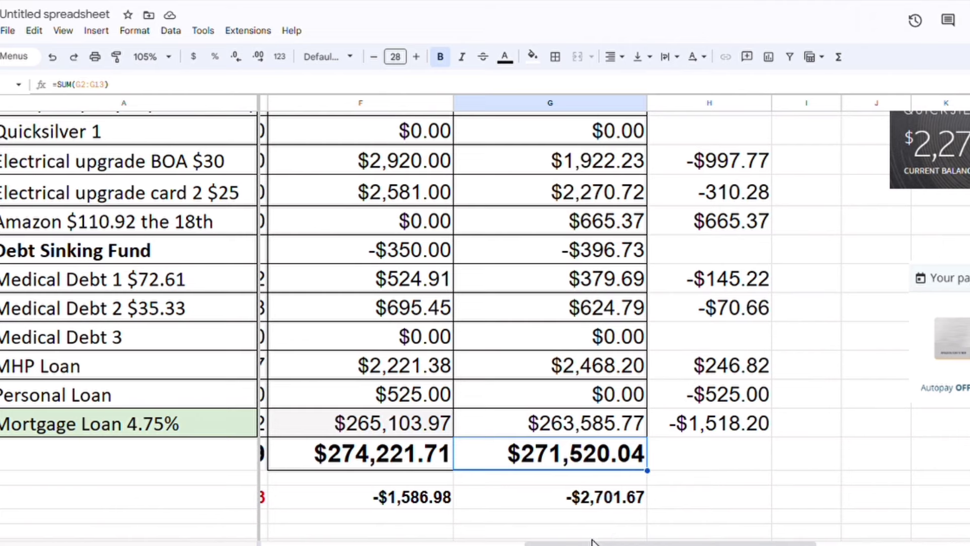
{"action": "scroll", "coordinate": [486, 304], "scroll_direction": "up", "scroll_amount": 2}
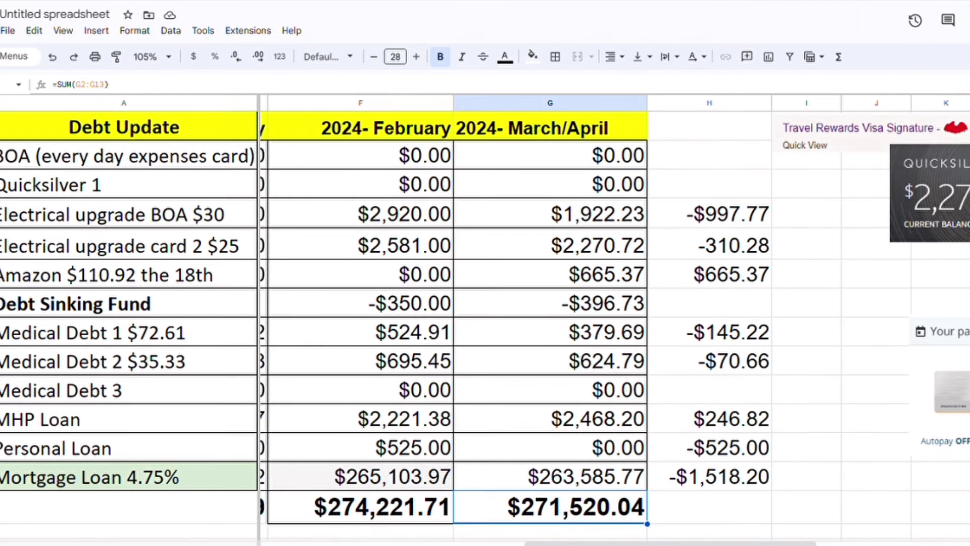
{"action": "scroll", "coordinate": [242, 524], "scroll_direction": "left", "scroll_amount": 10}
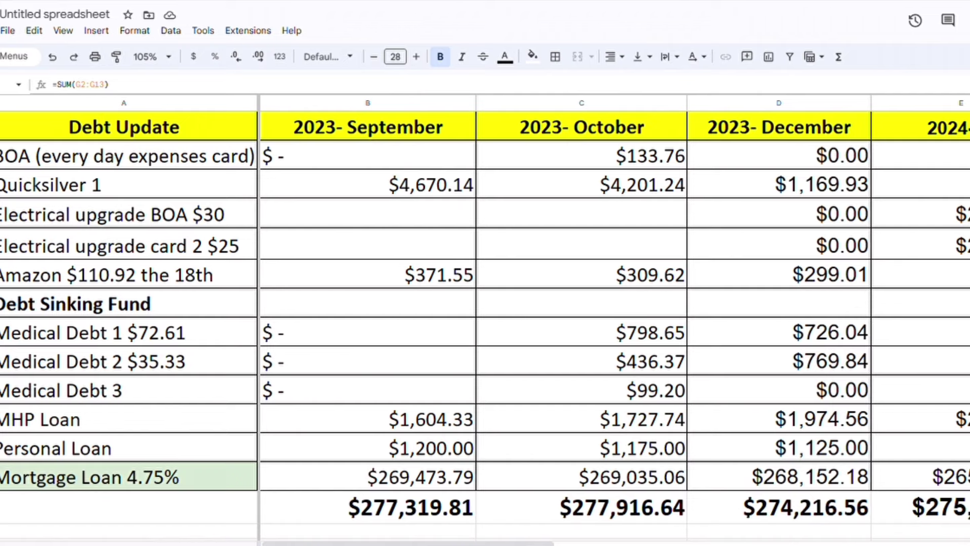
{"action": "scroll", "coordinate": [486, 323], "scroll_direction": "down", "scroll_amount": 4}
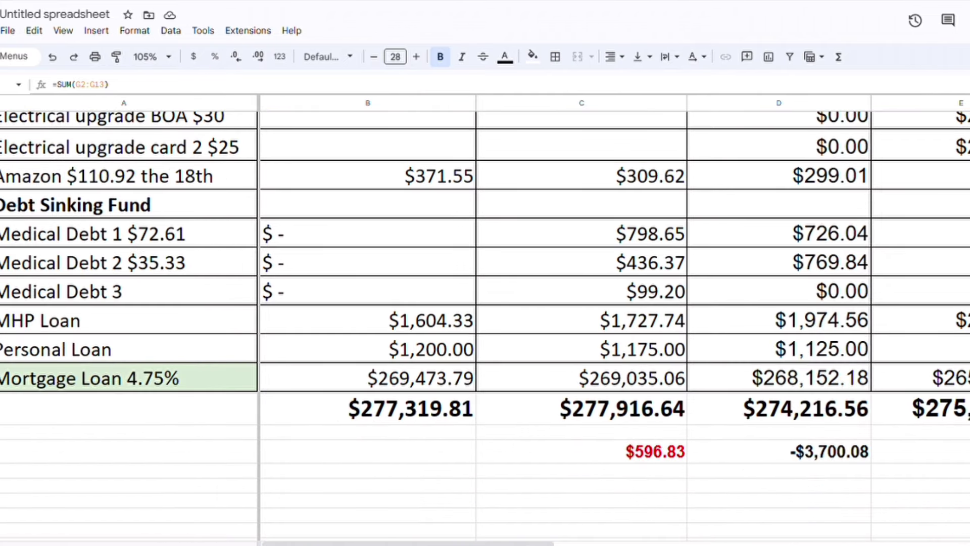
{"action": "scroll", "coordinate": [485, 323], "scroll_direction": "up", "scroll_amount": 4}
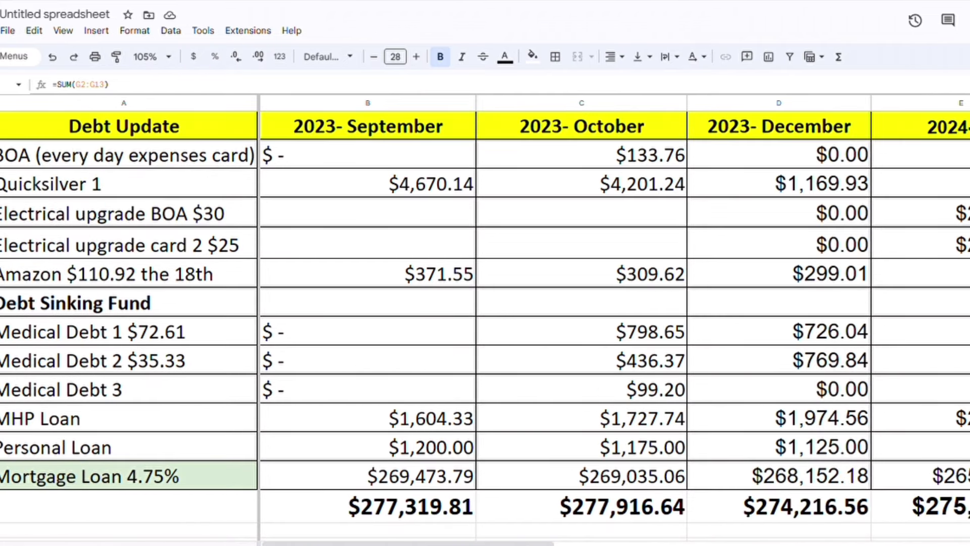
{"action": "scroll", "coordinate": [485, 323], "scroll_direction": "down", "scroll_amount": 1}
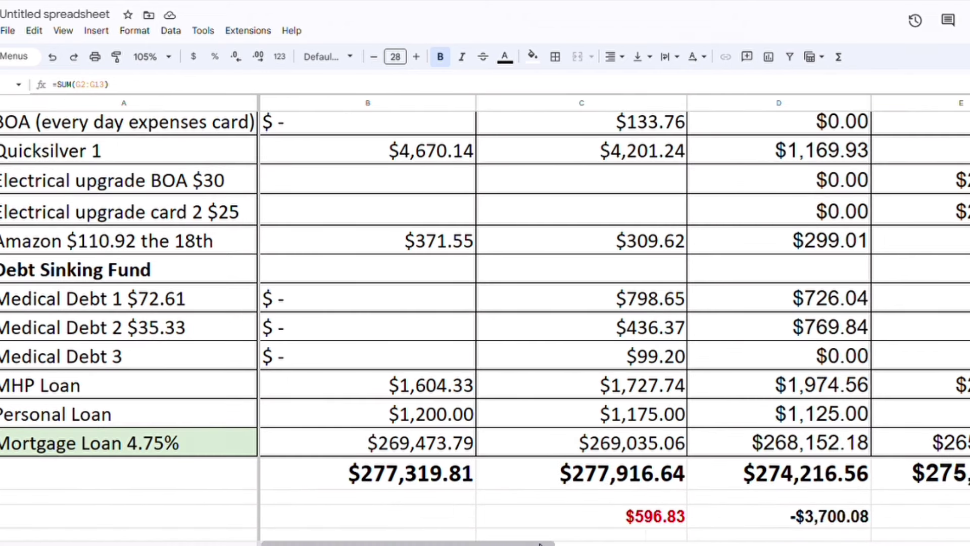
{"action": "left_click_drag", "start_coordinate": [565, 542], "coordinate": [631, 541]}
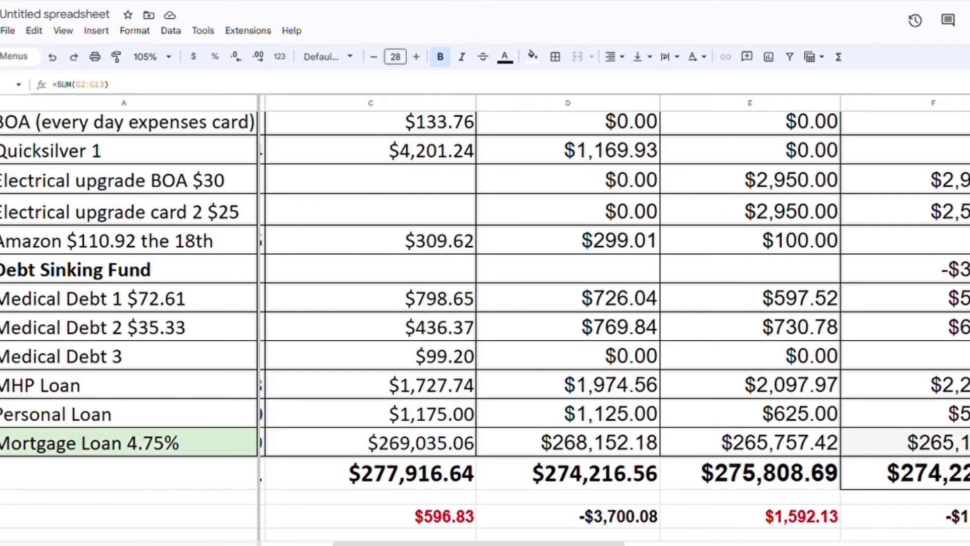
{"action": "scroll", "coordinate": [486, 323], "scroll_direction": "up", "scroll_amount": 1}
{"action": "scroll", "coordinate": [486, 324], "scroll_direction": "down", "scroll_amount": 3}
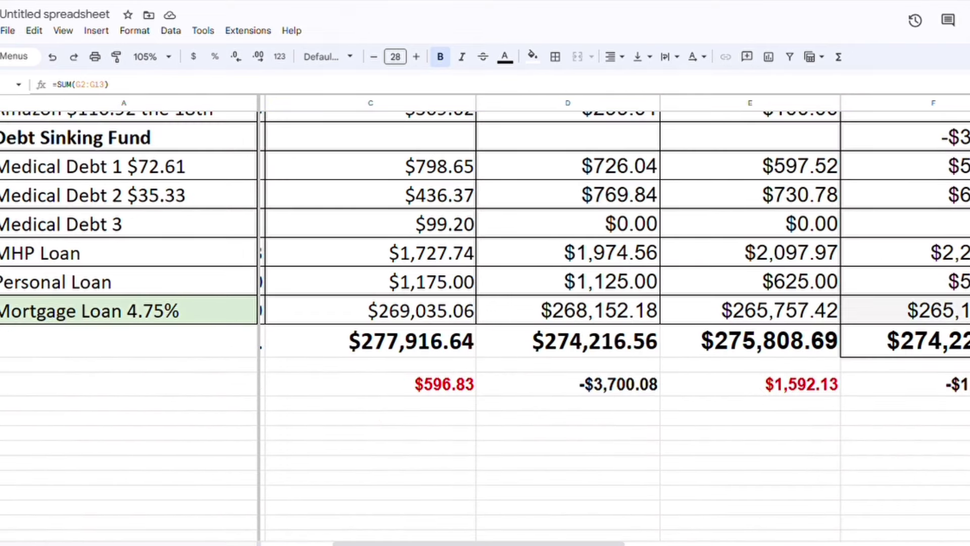
{"action": "scroll", "coordinate": [485, 323], "scroll_direction": "up", "scroll_amount": 3}
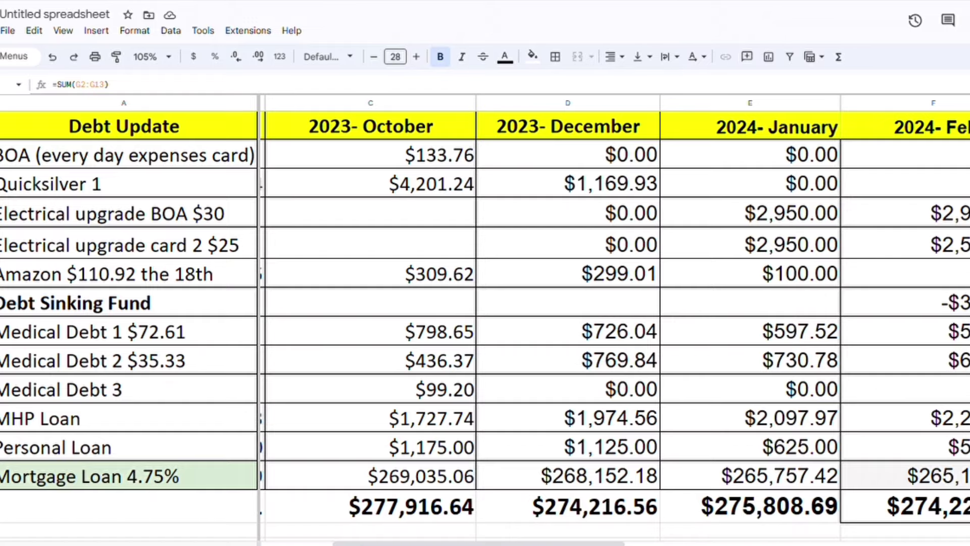
{"action": "scroll", "coordinate": [486, 324], "scroll_direction": "down", "scroll_amount": 3}
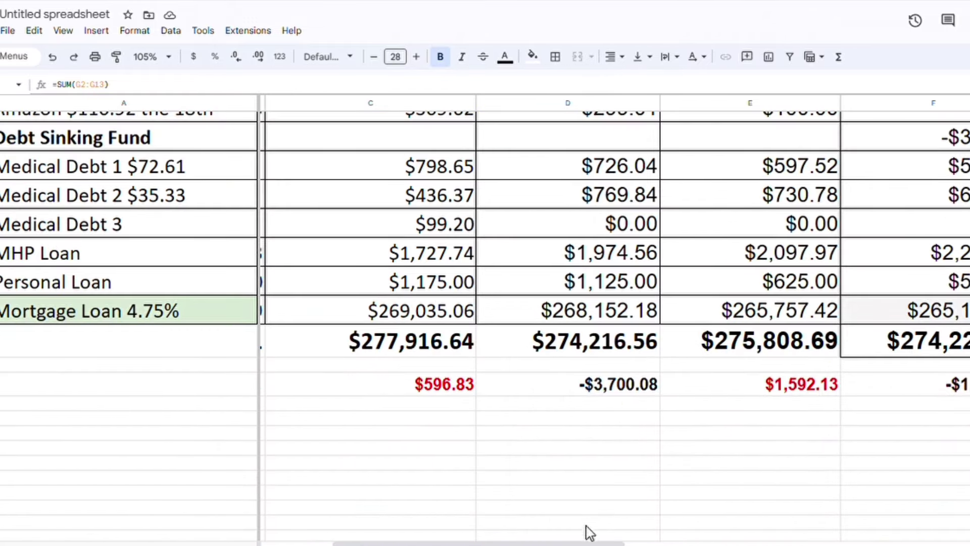
Compare the 2024 January, February and March/April totals, and highlight the March/April balances from Electrical upgrade BOA through MHP Loan.
{"action": "scroll", "coordinate": [590, 532], "scroll_direction": "right", "scroll_amount": 5}
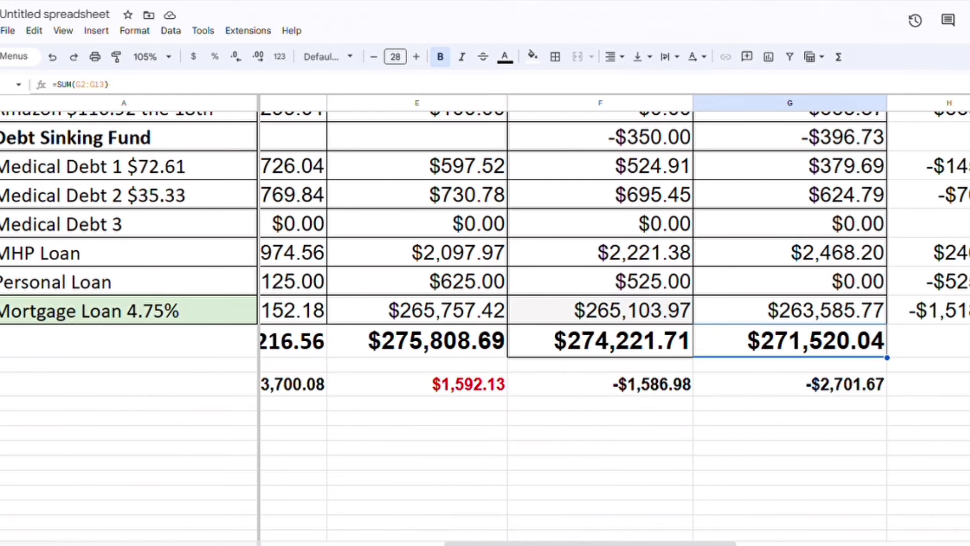
{"action": "scroll", "coordinate": [485, 303], "scroll_direction": "up", "scroll_amount": 3}
{"action": "scroll", "coordinate": [485, 303], "scroll_direction": "down", "scroll_amount": 3}
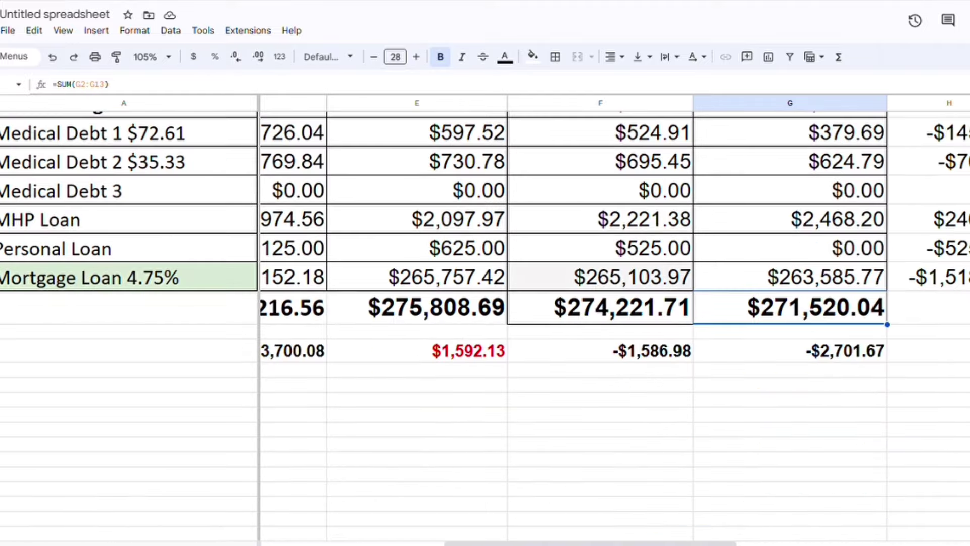
{"action": "scroll", "coordinate": [486, 303], "scroll_direction": "up", "scroll_amount": 3}
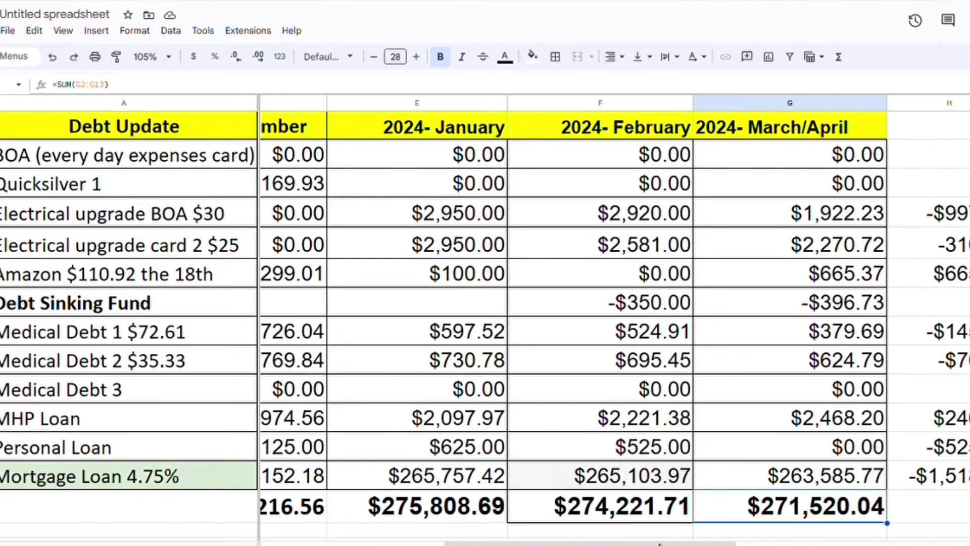
{"action": "left_click_drag", "start_coordinate": [666, 544], "coordinate": [777, 544]}
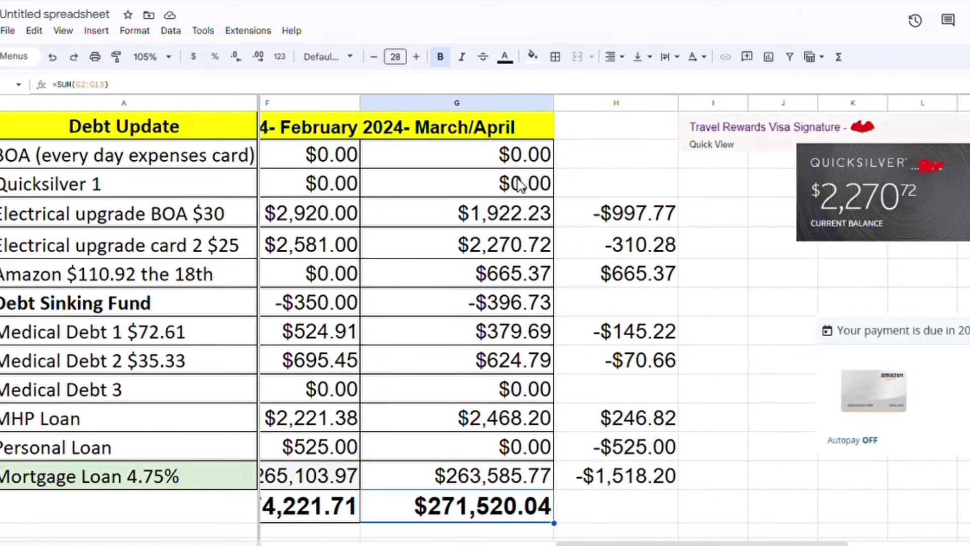
{"action": "left_click_drag", "start_coordinate": [514, 220], "coordinate": [539, 417]}
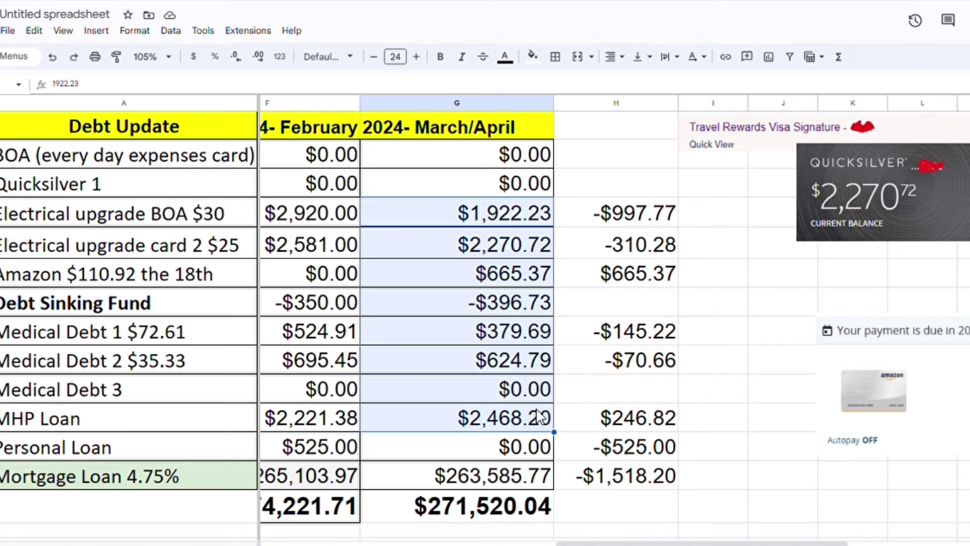
Rename the MHP Loan row label to "MHP(second loan mortgage)" and select that row's March/April balance.
{"action": "left_click", "coordinate": [55, 420]}
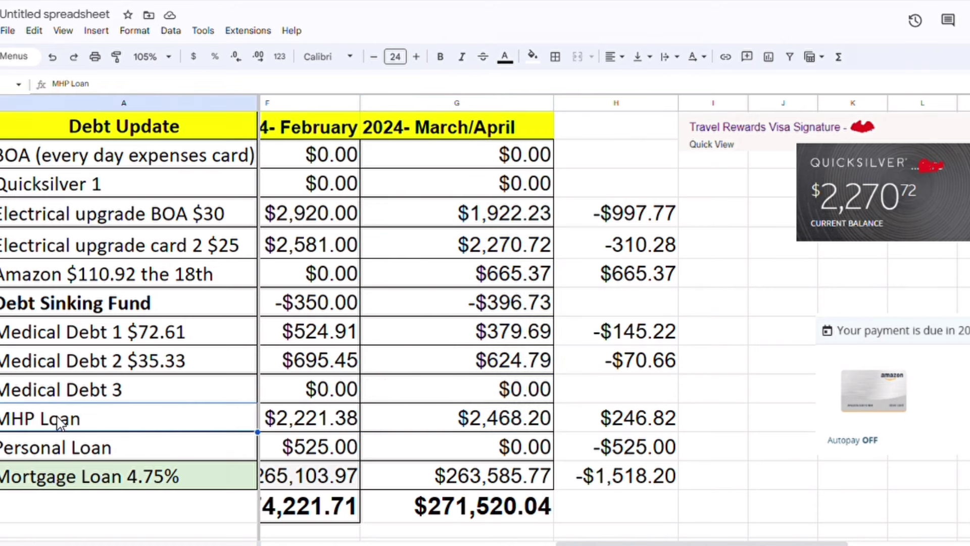
{"action": "double_click", "coordinate": [96, 427]}
{"action": "type", "text": "Lo(second loa"}
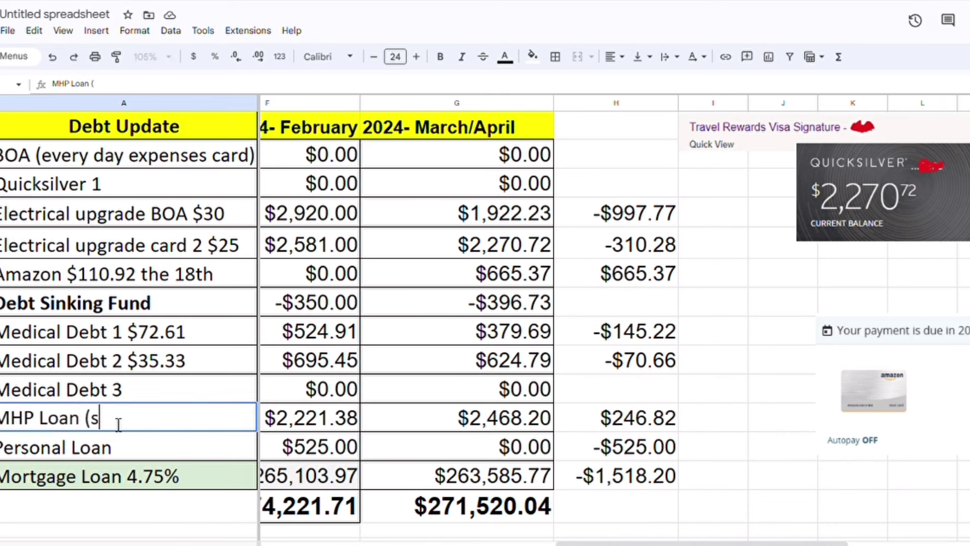
{"action": "type", "text": "n"}
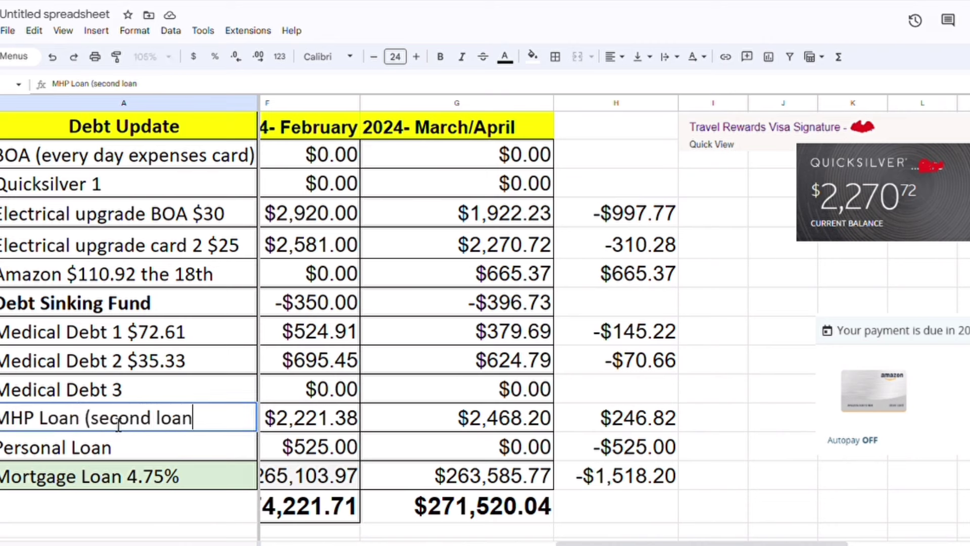
{"action": "type", "text": " mortgage"}
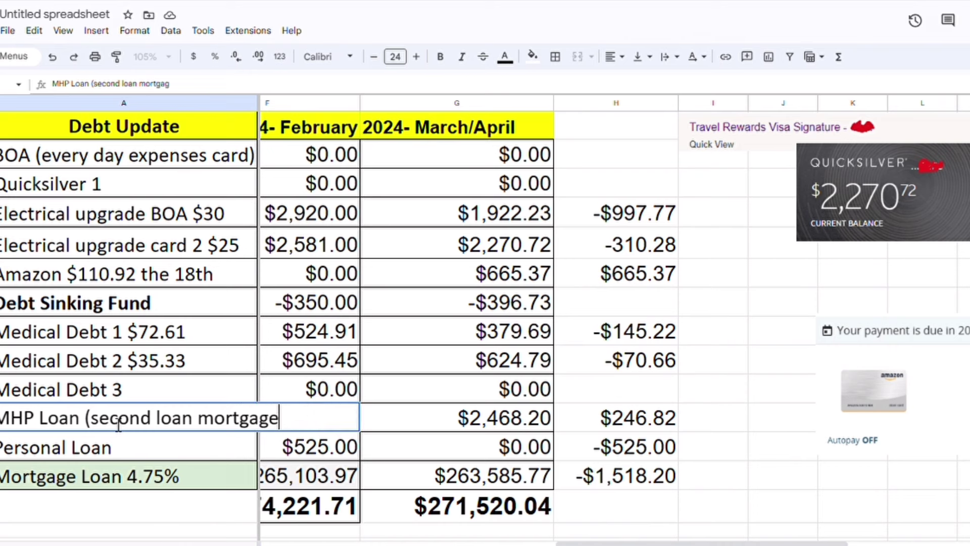
{"action": "type", "text": ")"}
{"action": "left_click", "coordinate": [90, 431]}
{"action": "key", "text": "BackSpace"}
{"action": "key", "text": "BackSpace"}
{"action": "key", "text": "BackSpace"}
{"action": "key", "text": "BackSpace"}
{"action": "key", "text": "BackSpace"}
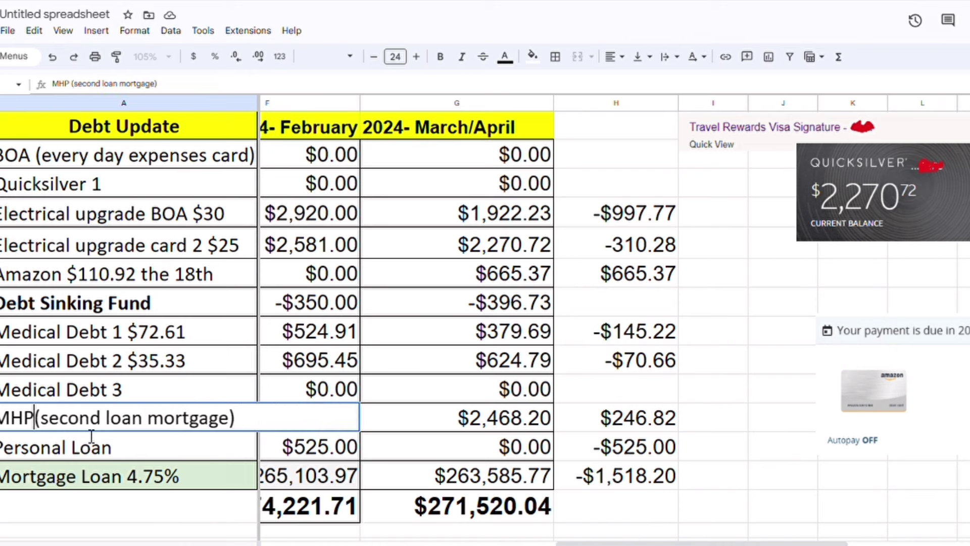
{"action": "key", "text": "Return"}
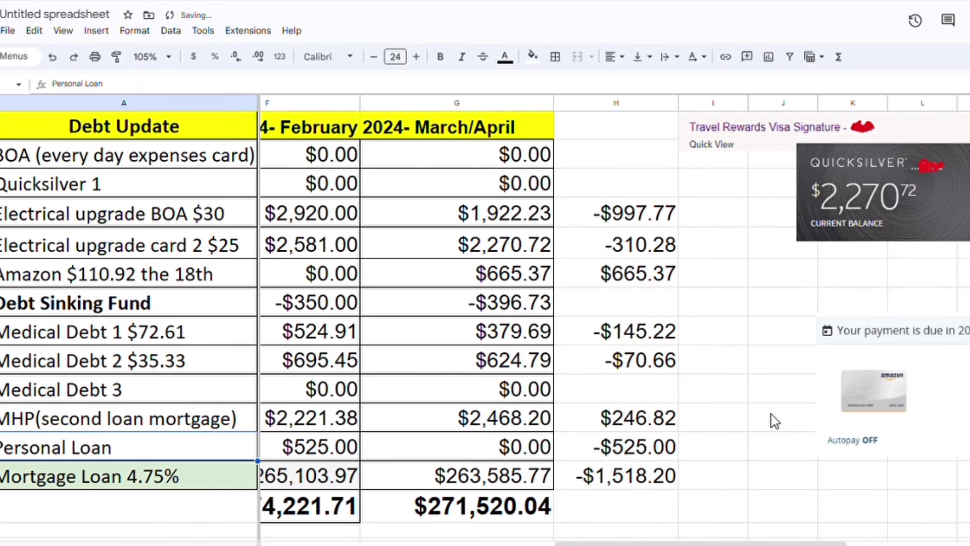
{"action": "left_click_drag", "start_coordinate": [738, 542], "coordinate": [718, 543]}
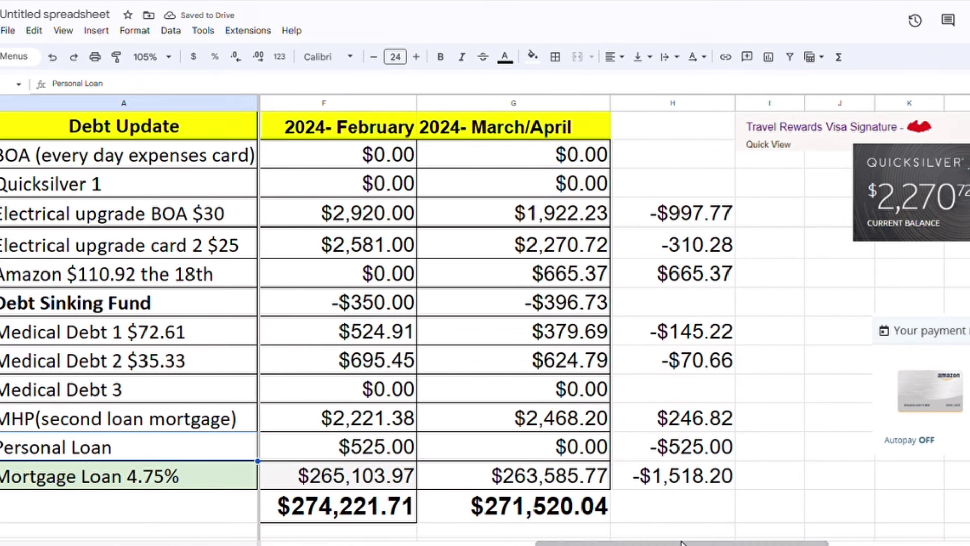
{"action": "left_click", "coordinate": [595, 426]}
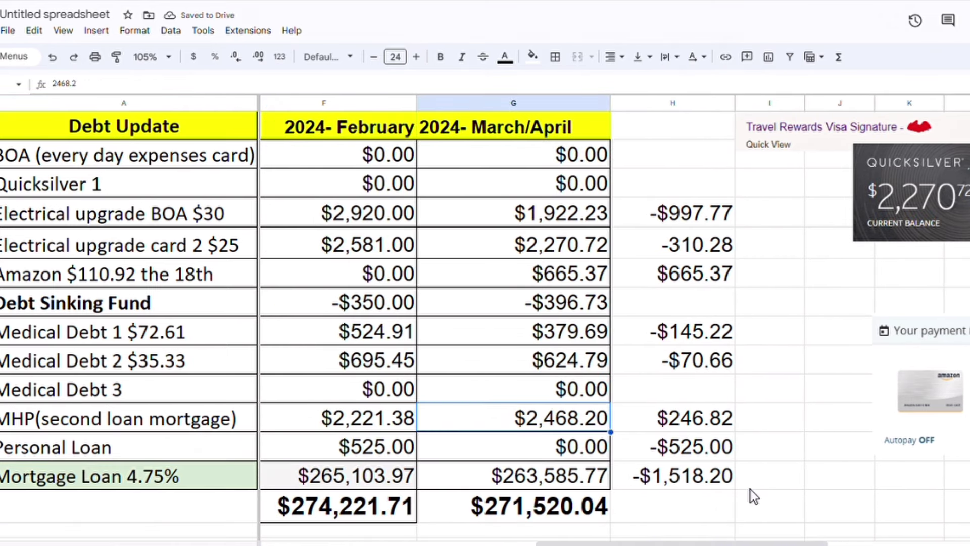